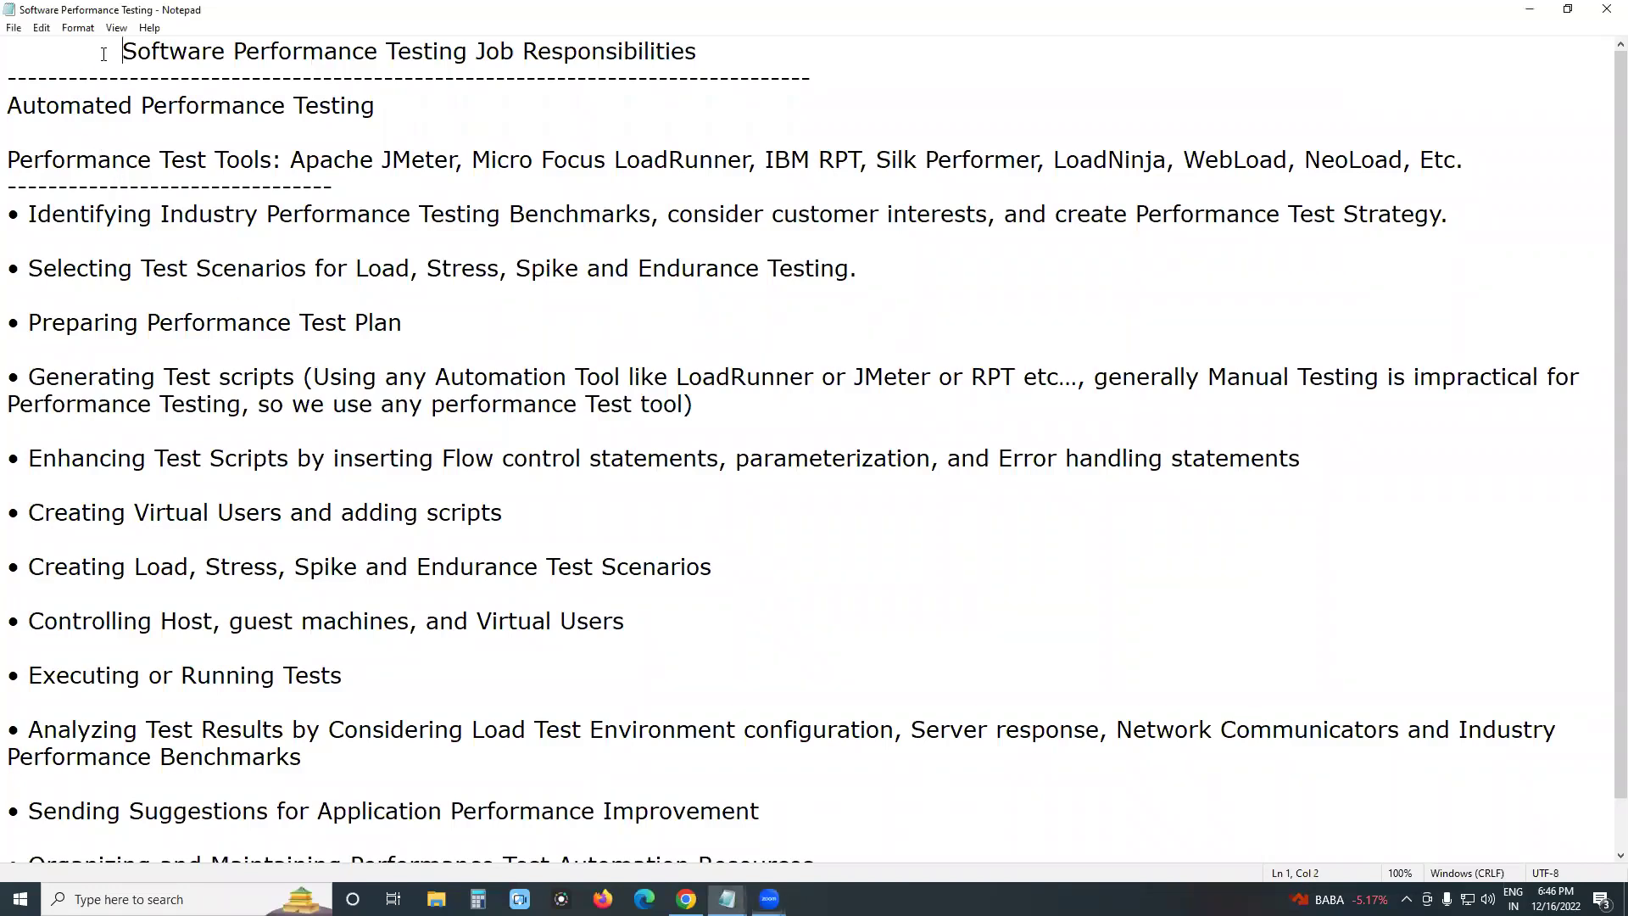
left_click_drag(121, 51, 929, 72)
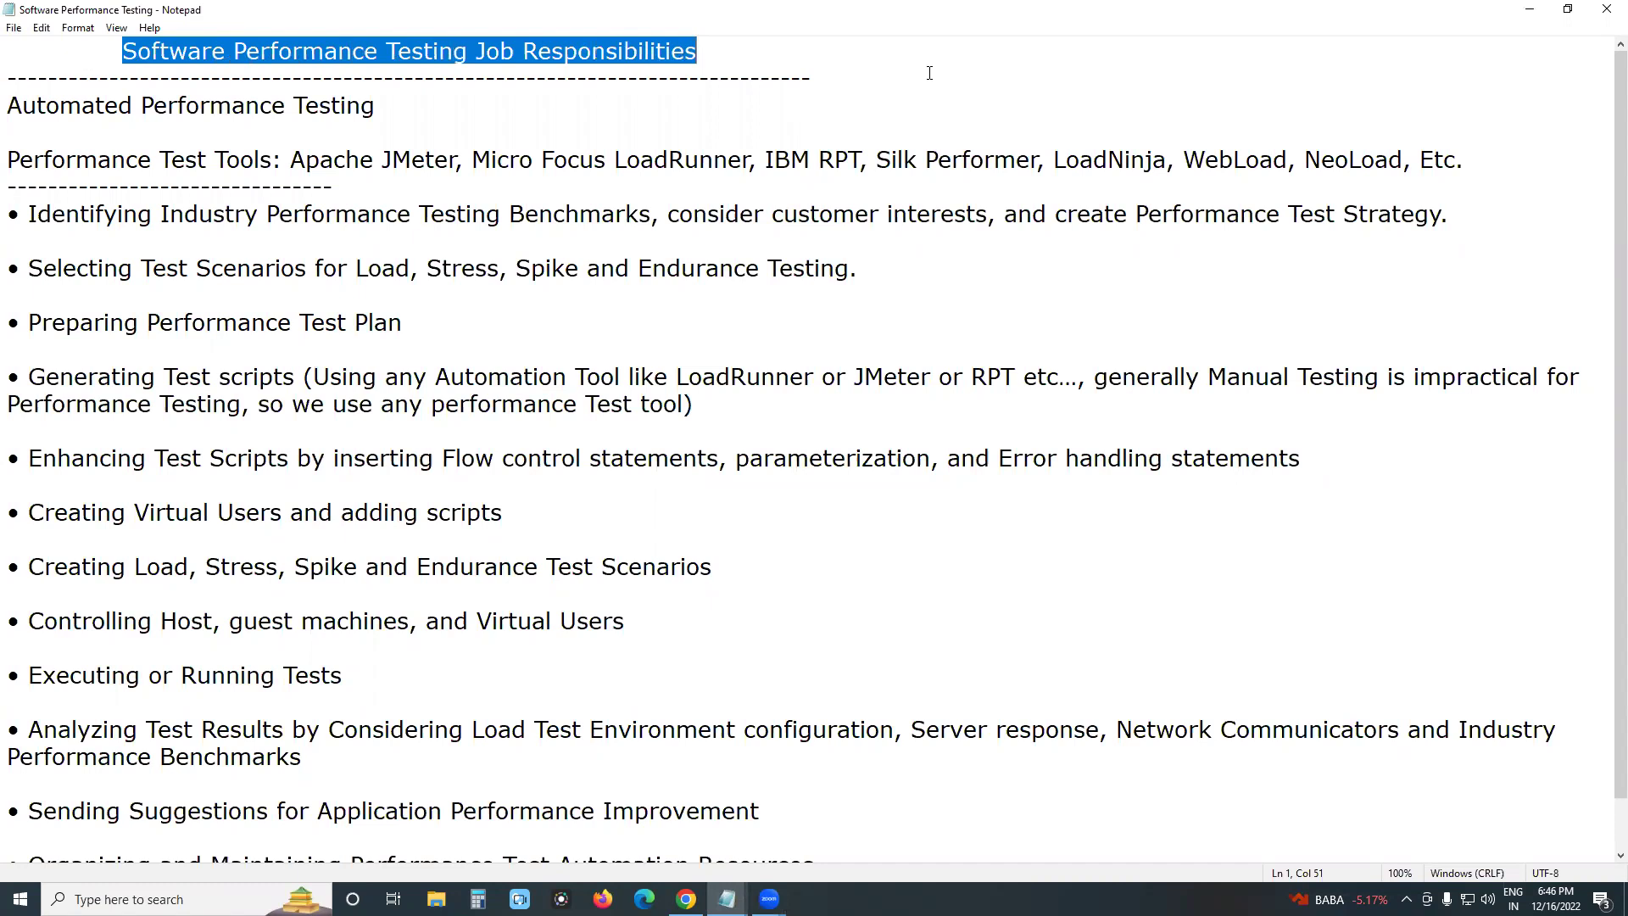
left_click(302, 120)
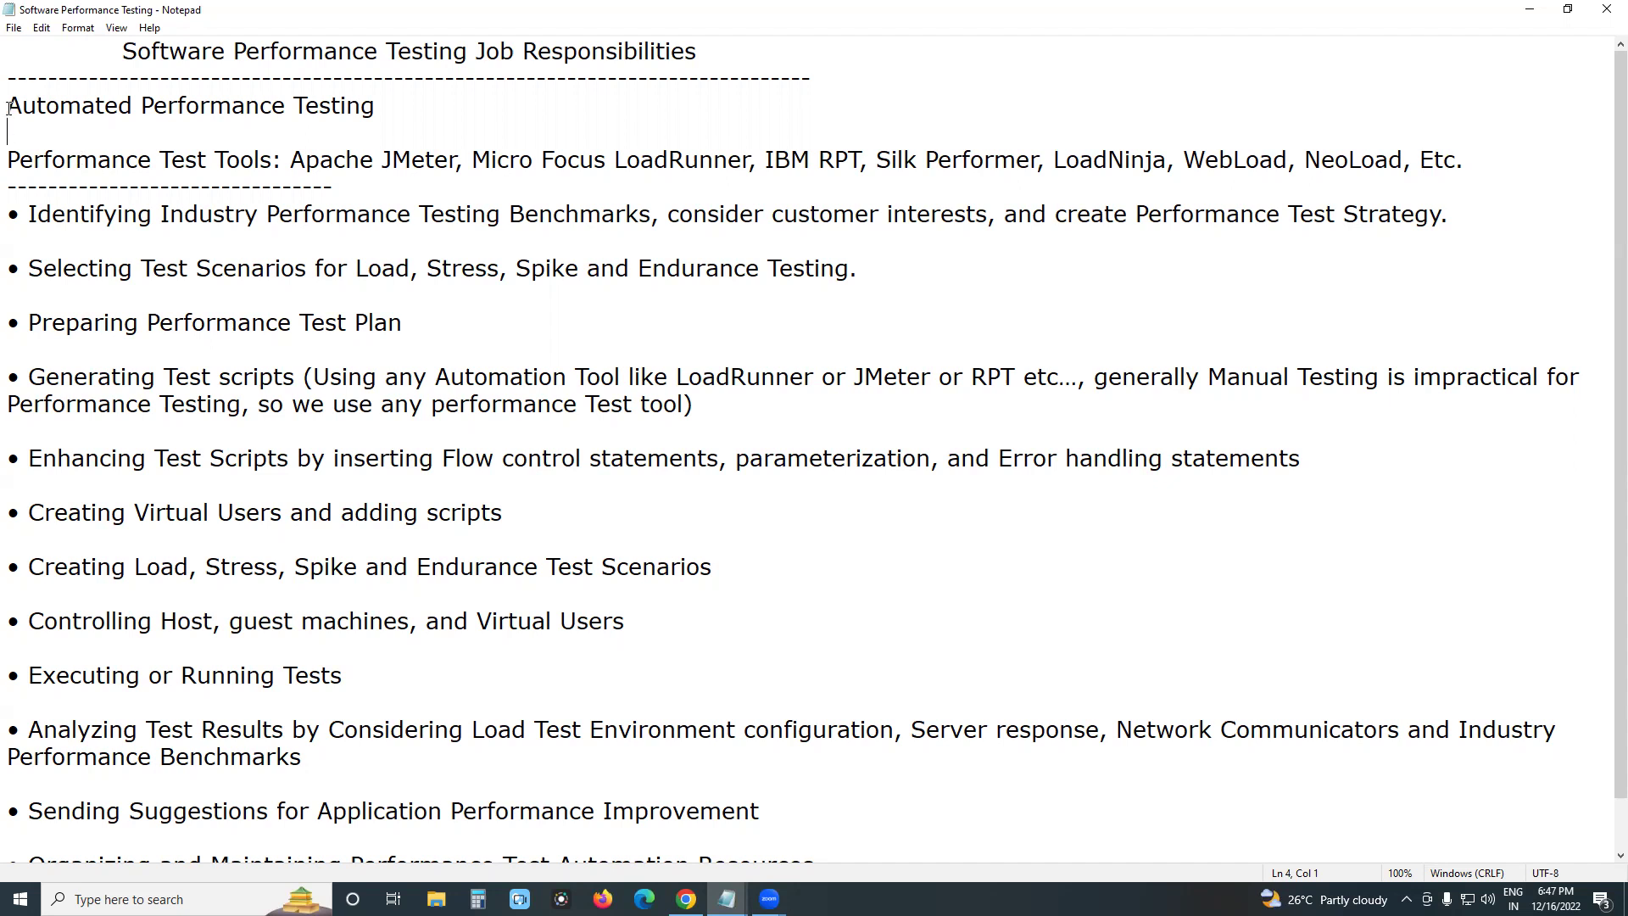
left_click_drag(7, 107, 9, 132)
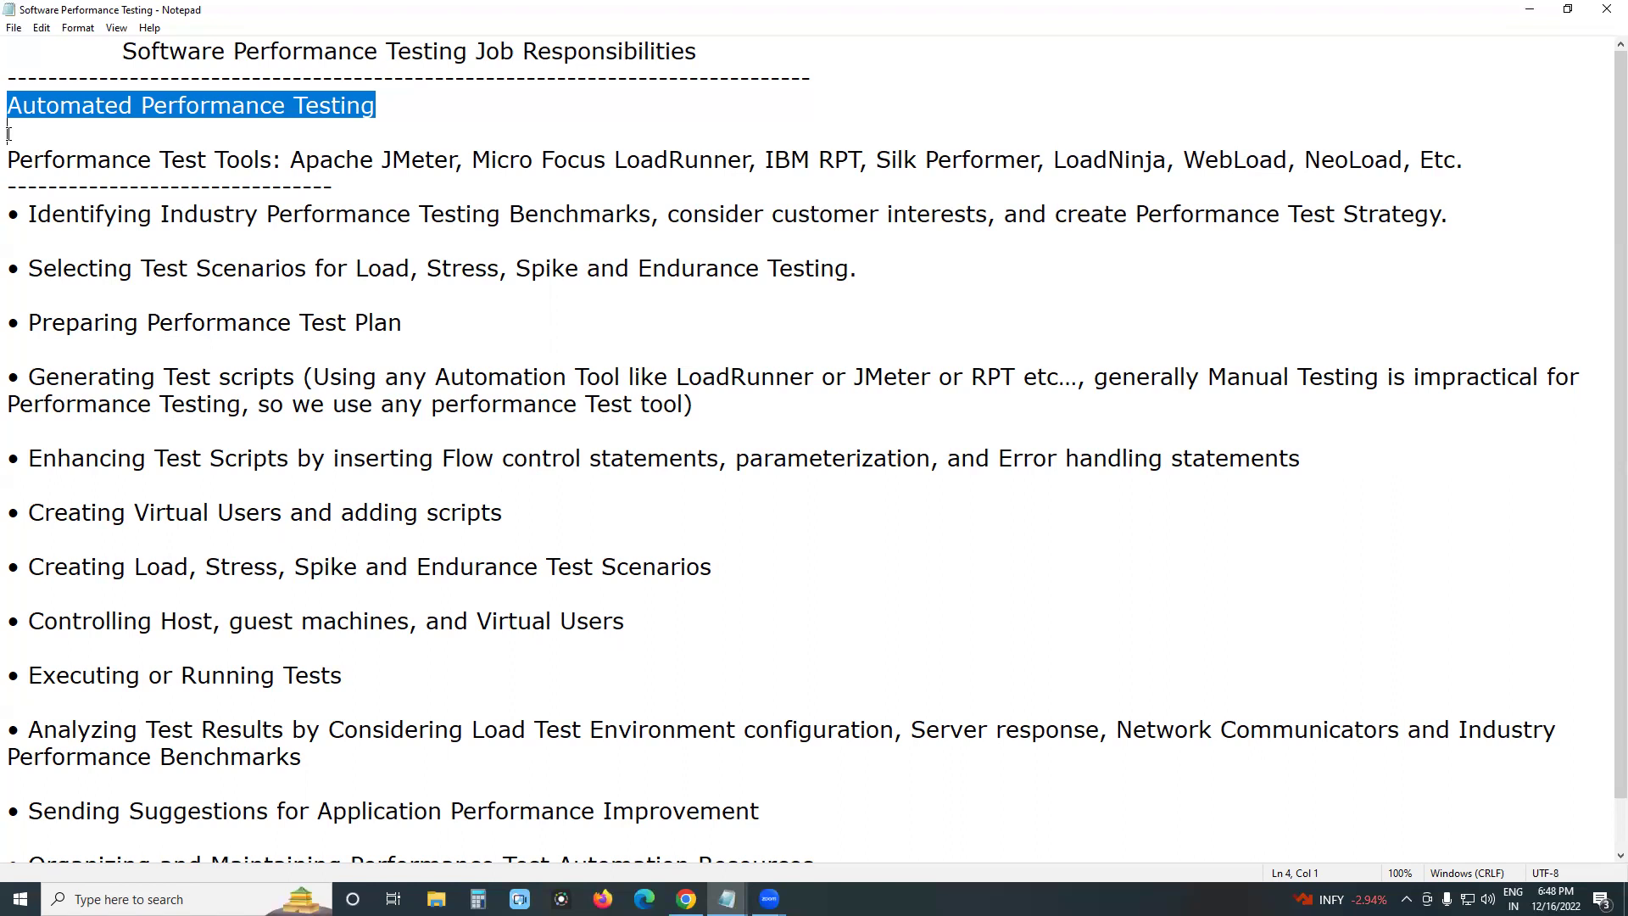
left_click(10, 133)
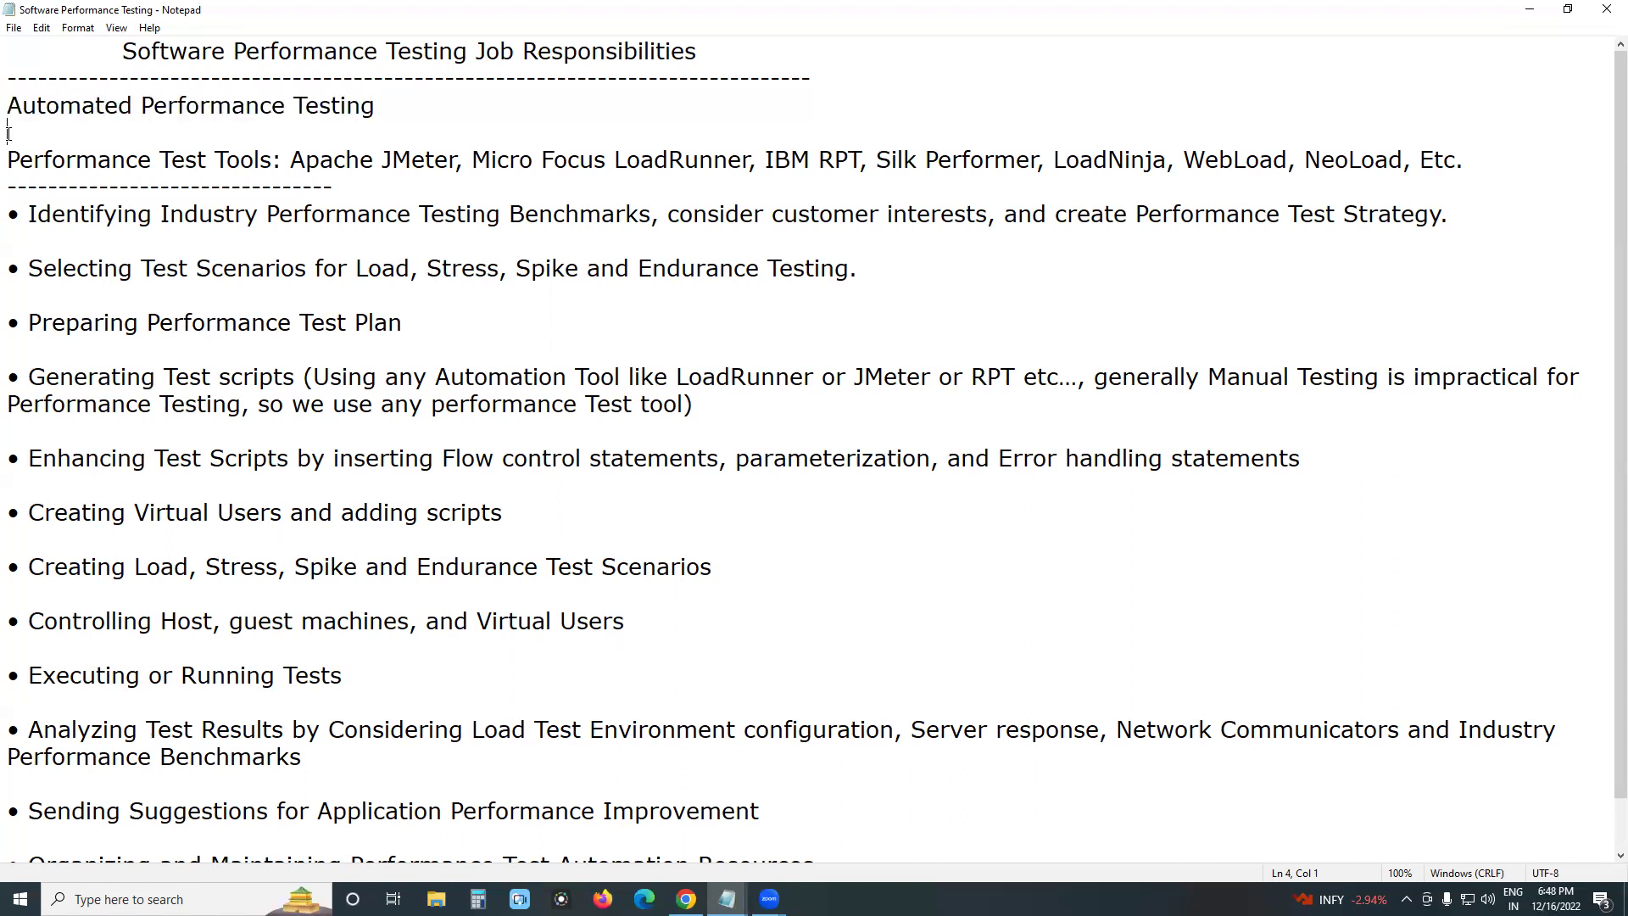
left_click_drag(9, 107, 9, 125)
left_click_drag(9, 128, 9, 186)
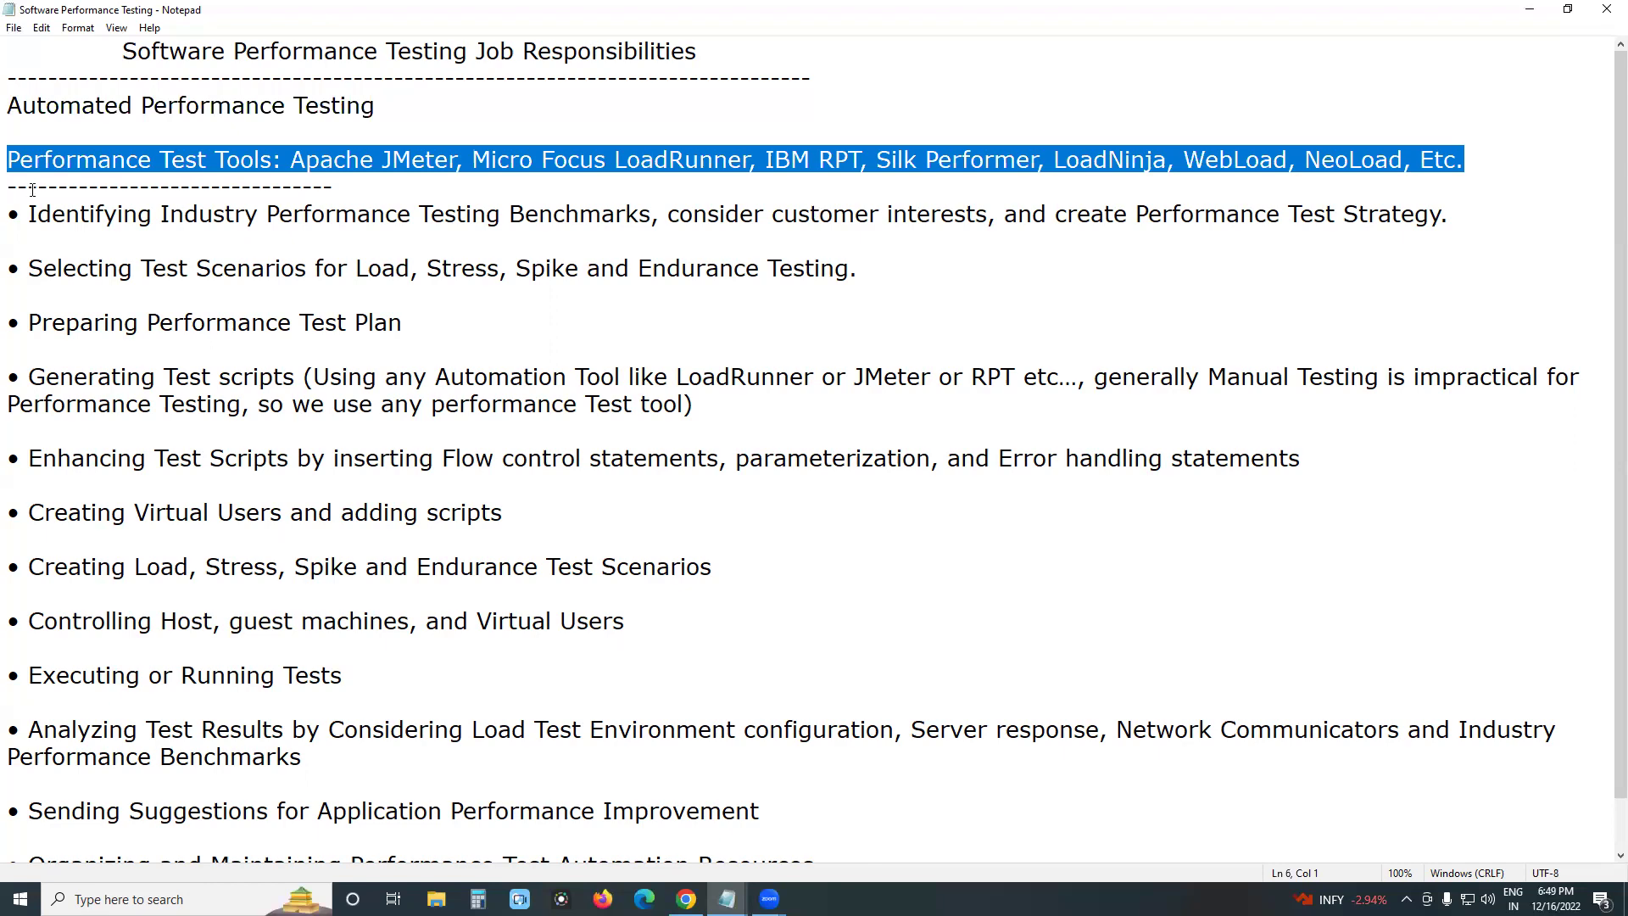
left_click(91, 188)
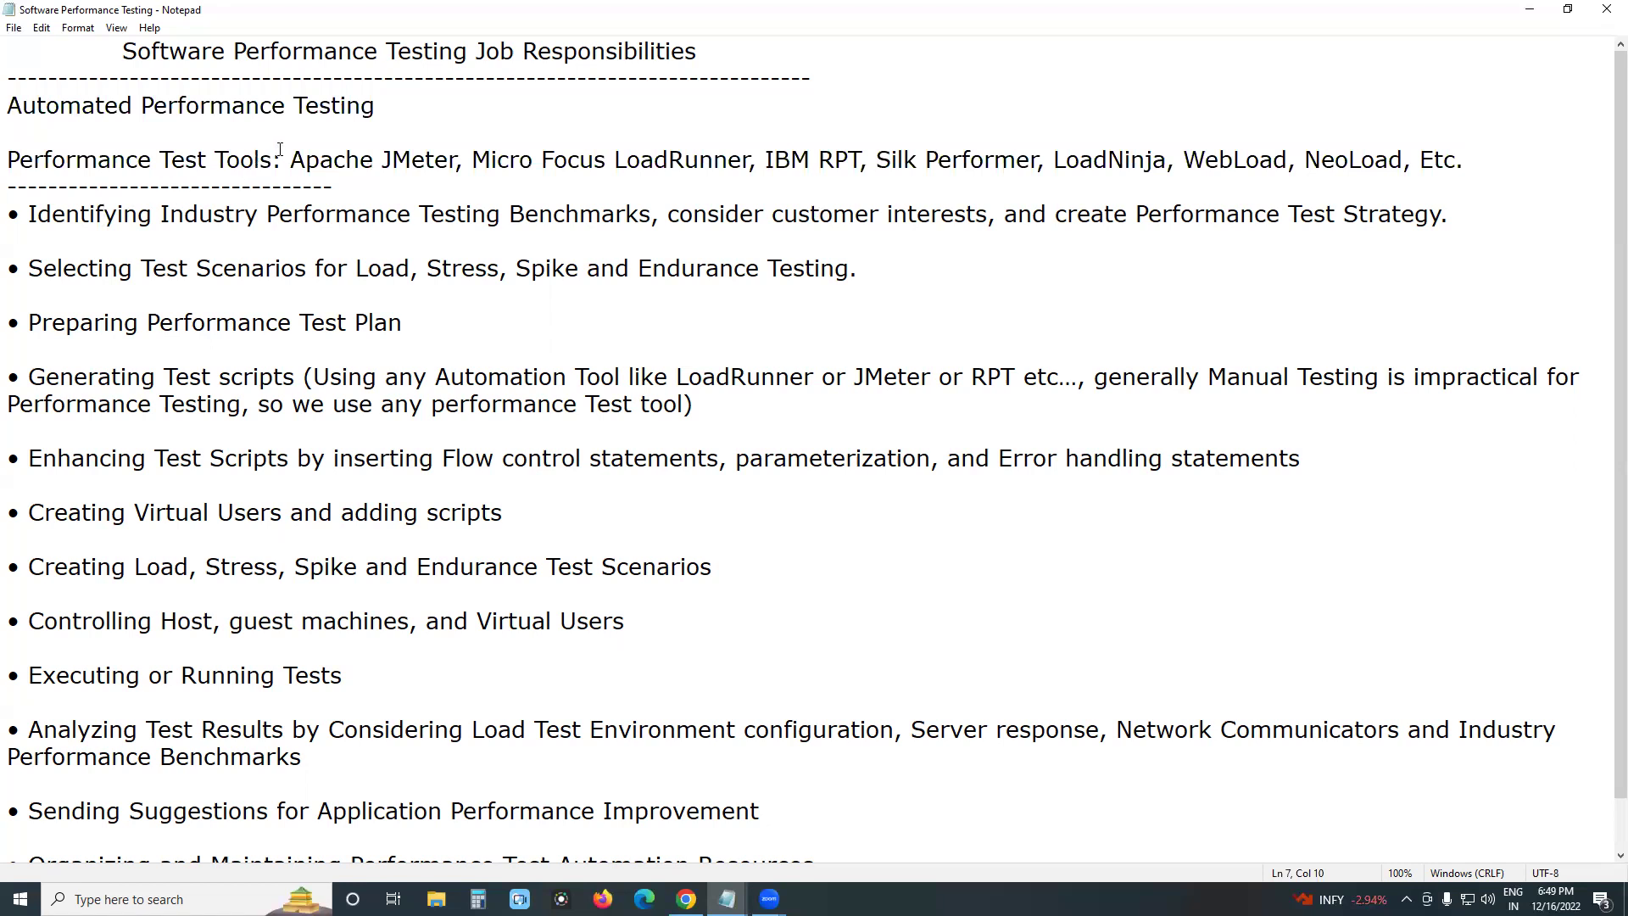
left_click_drag(290, 159, 453, 160)
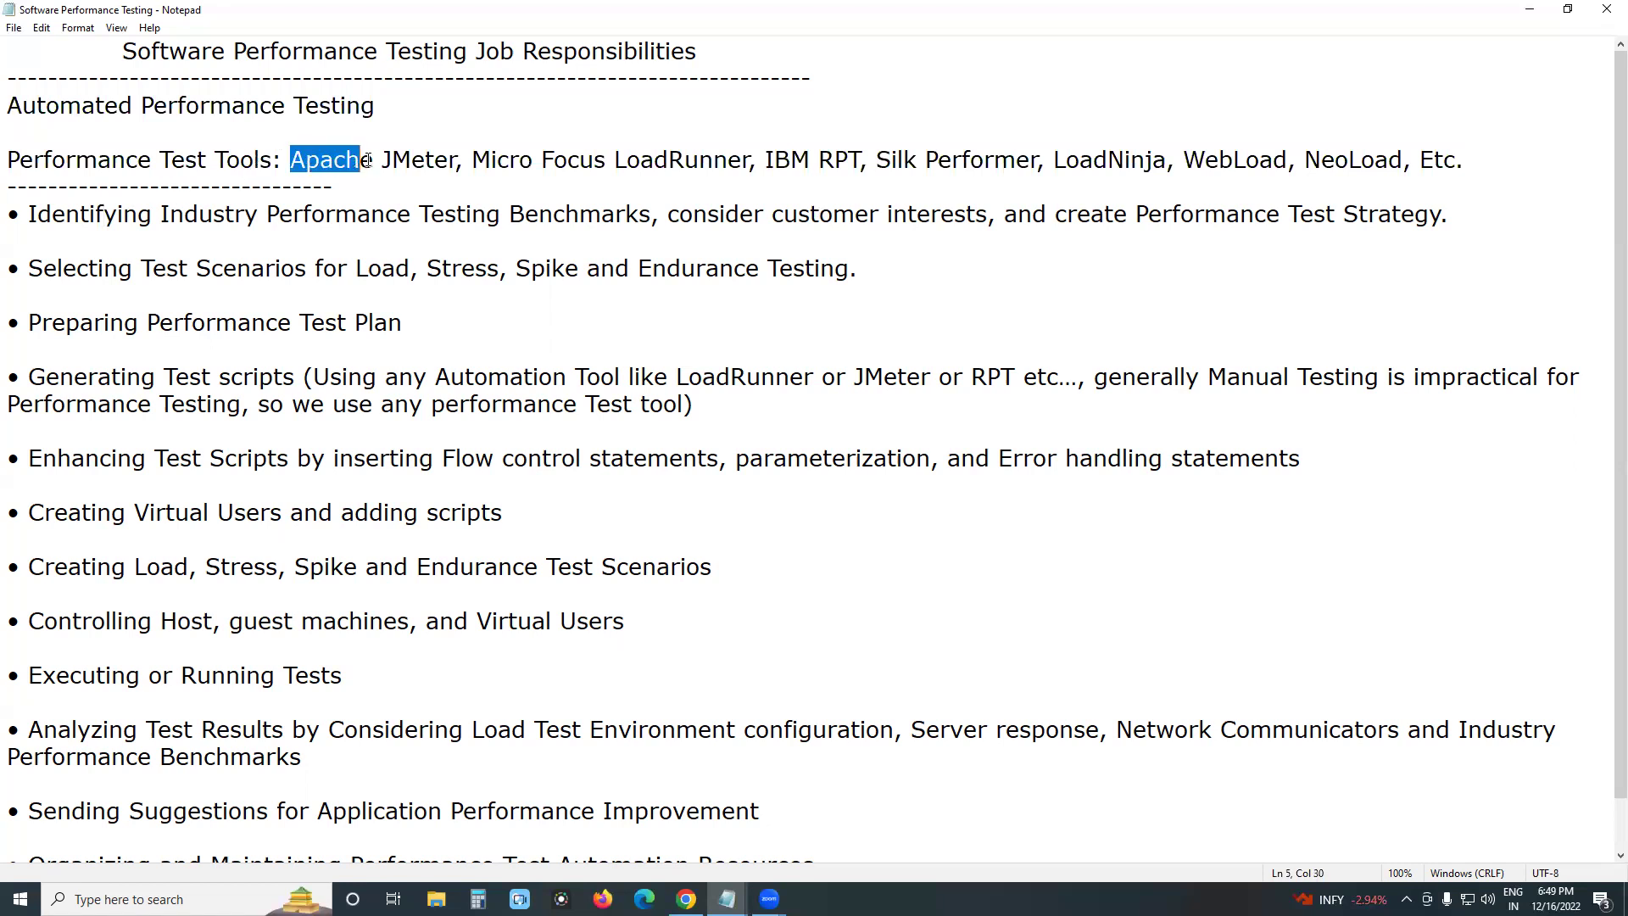
left_click(453, 161)
mouse_move(382, 159)
left_mouse_down()
mouse_move(472, 161)
mouse_move(457, 162)
left_mouse_up()
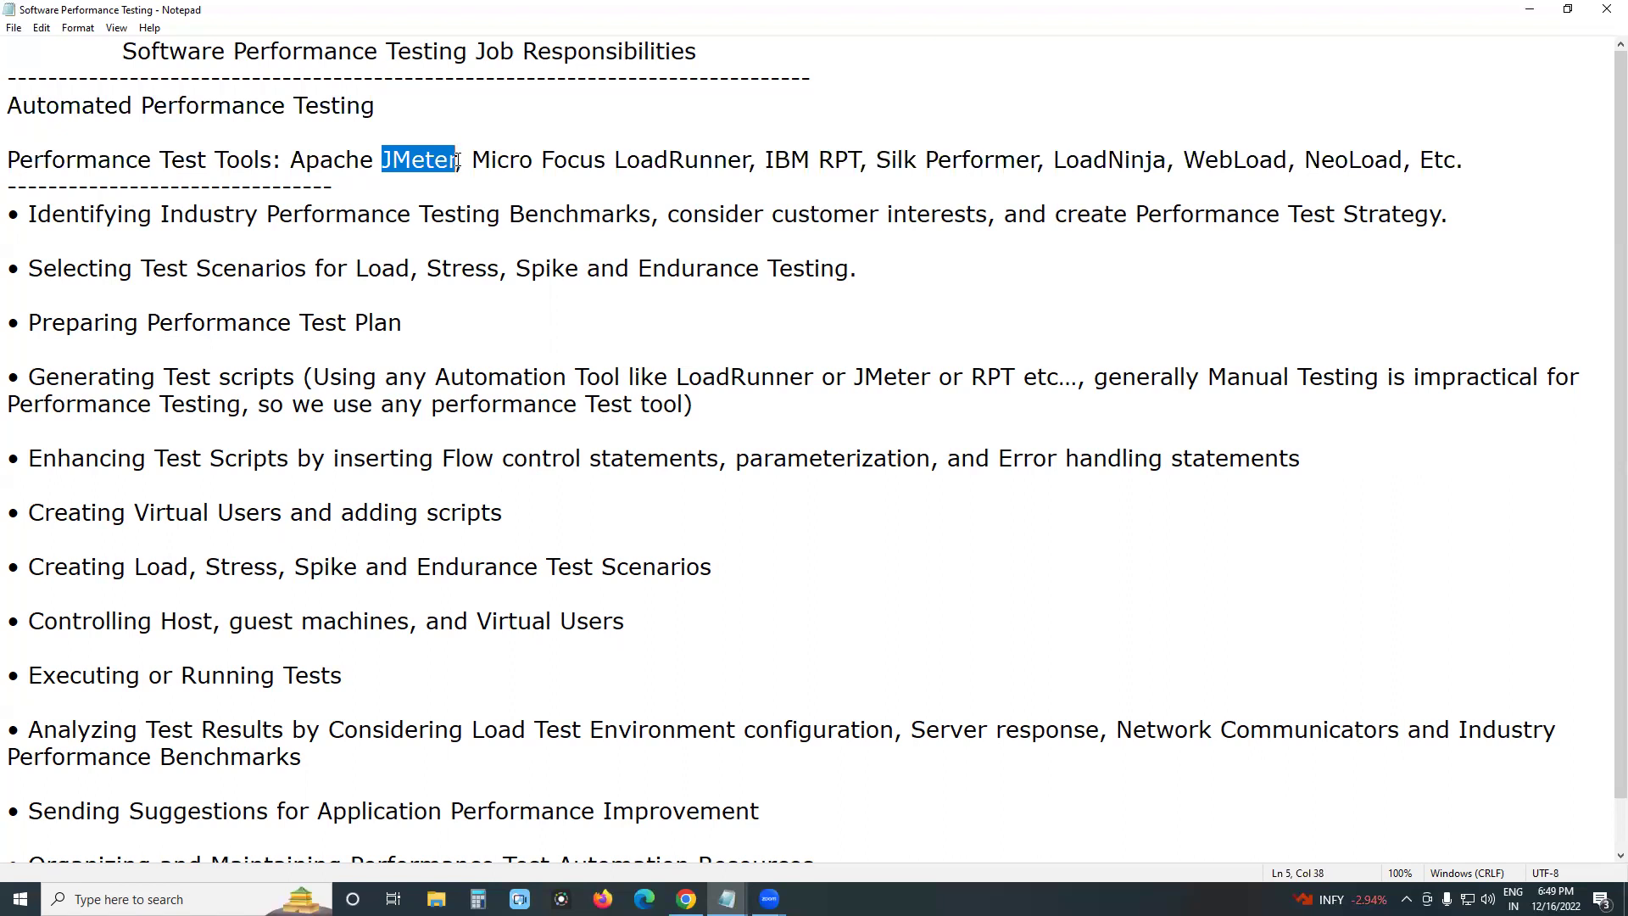
key("Down")
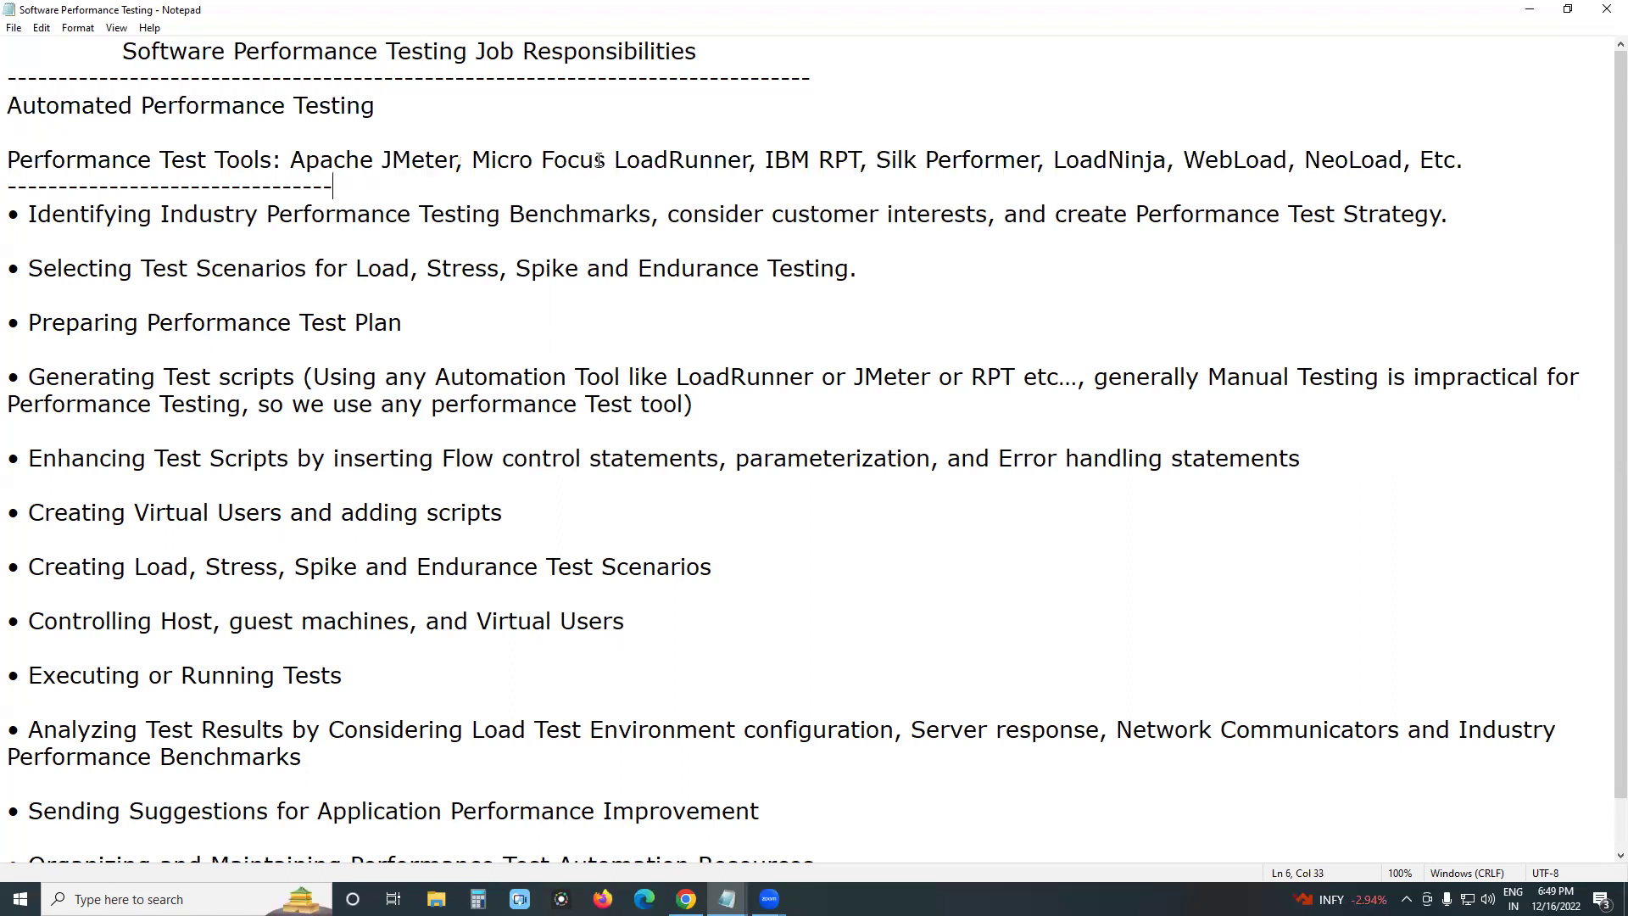
left_click_drag(605, 157, 751, 158)
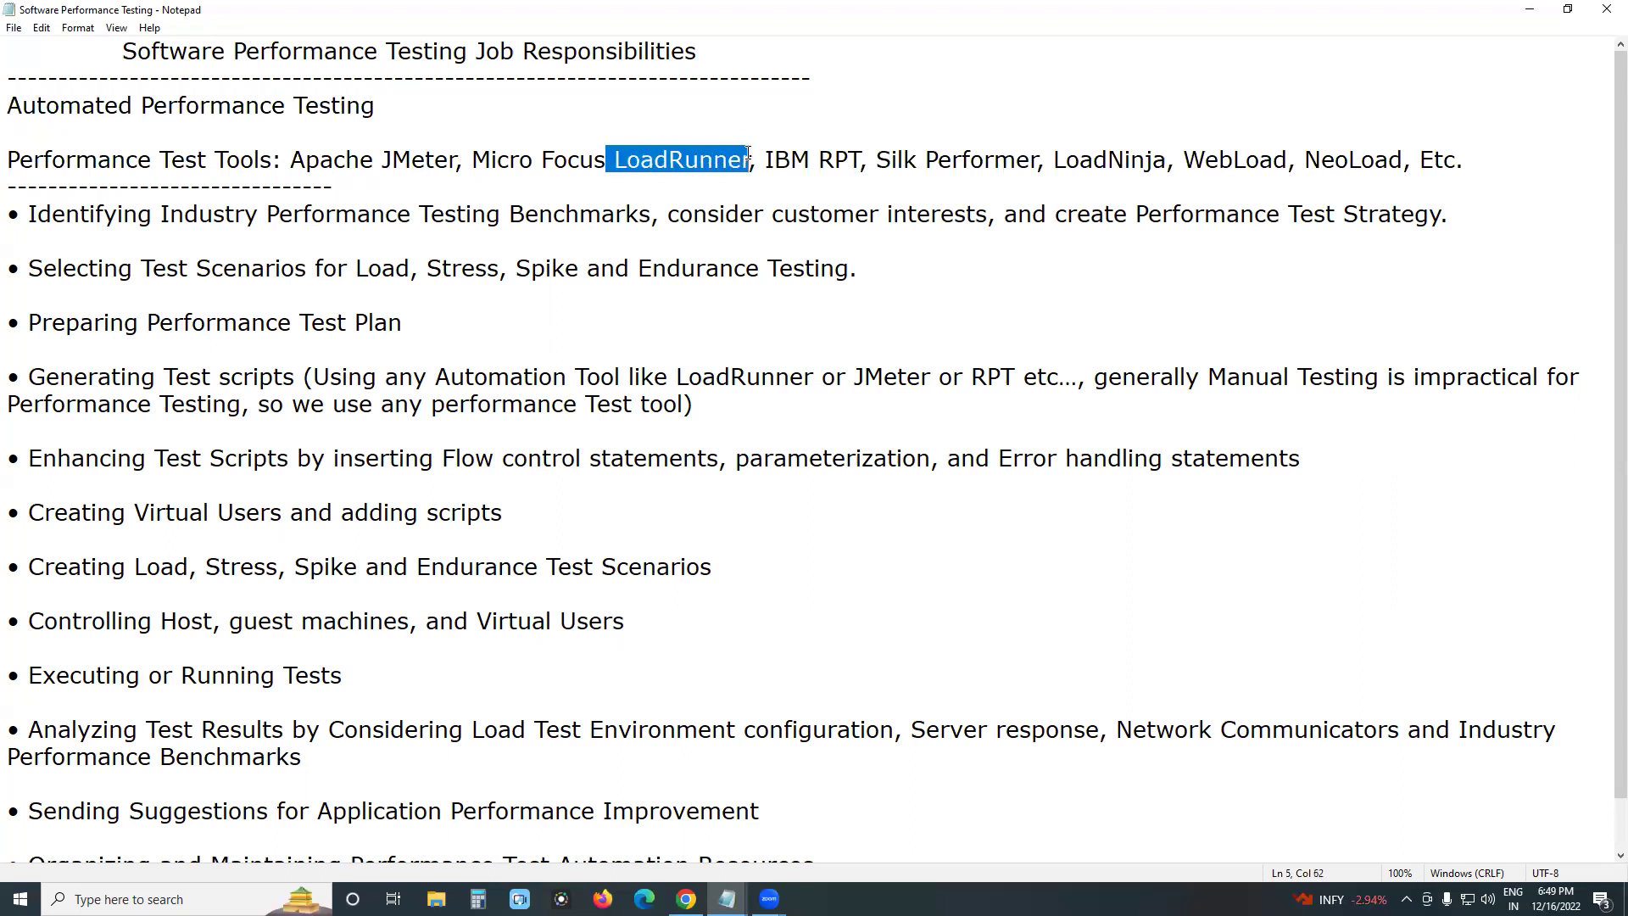
left_click(778, 195)
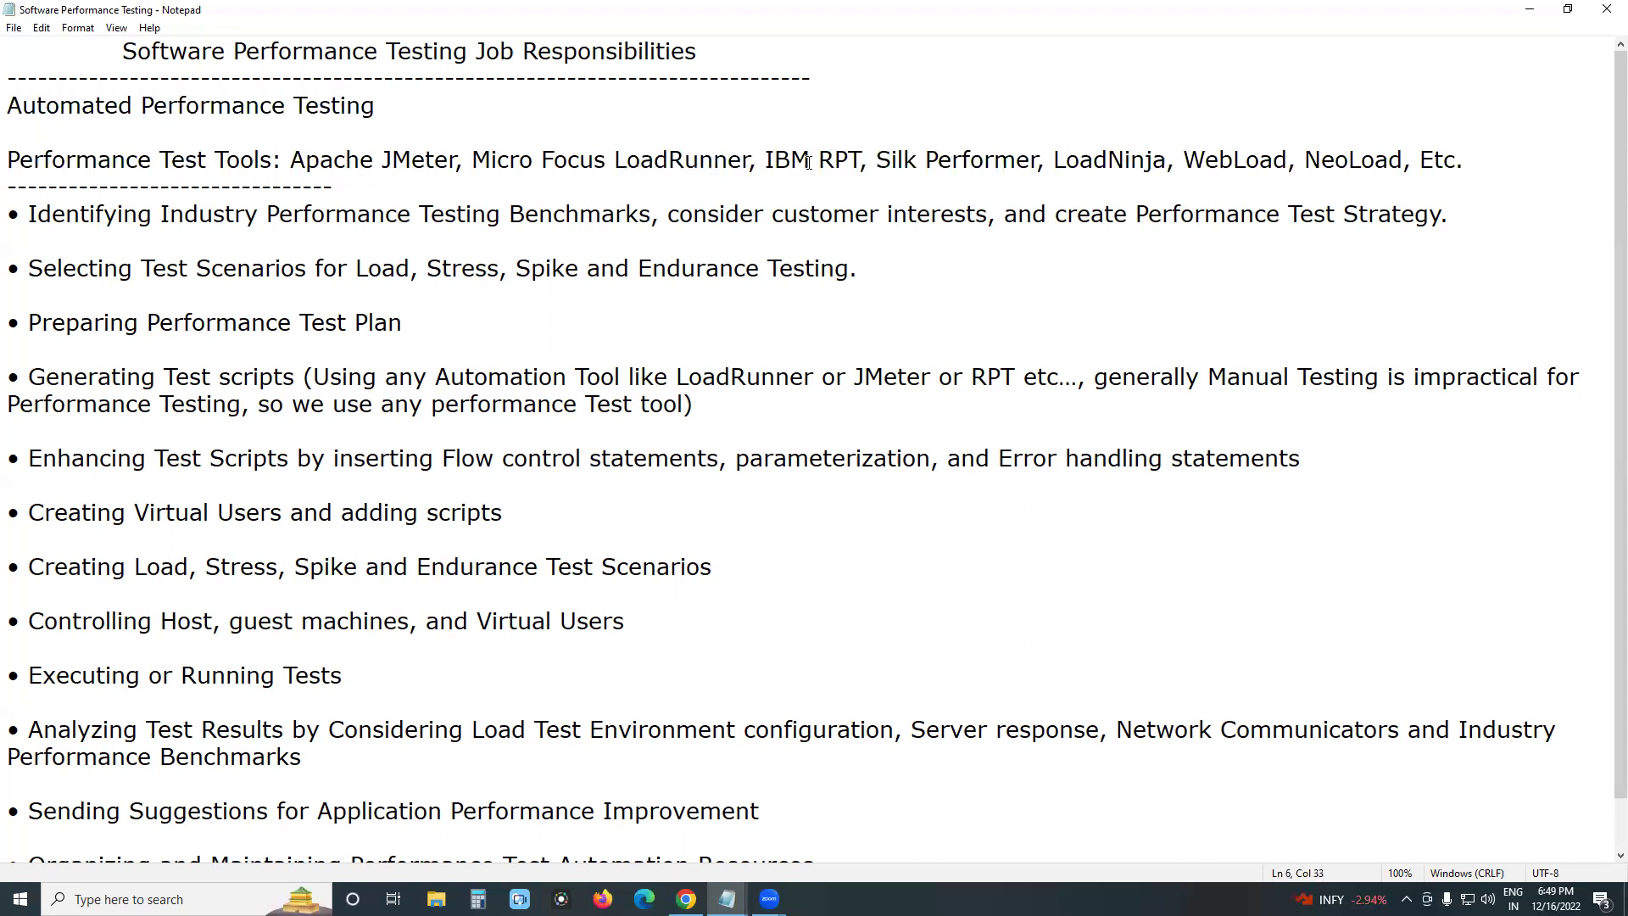
left_click_drag(820, 158, 862, 160)
left_click(862, 159)
left_click_drag(878, 159, 994, 159)
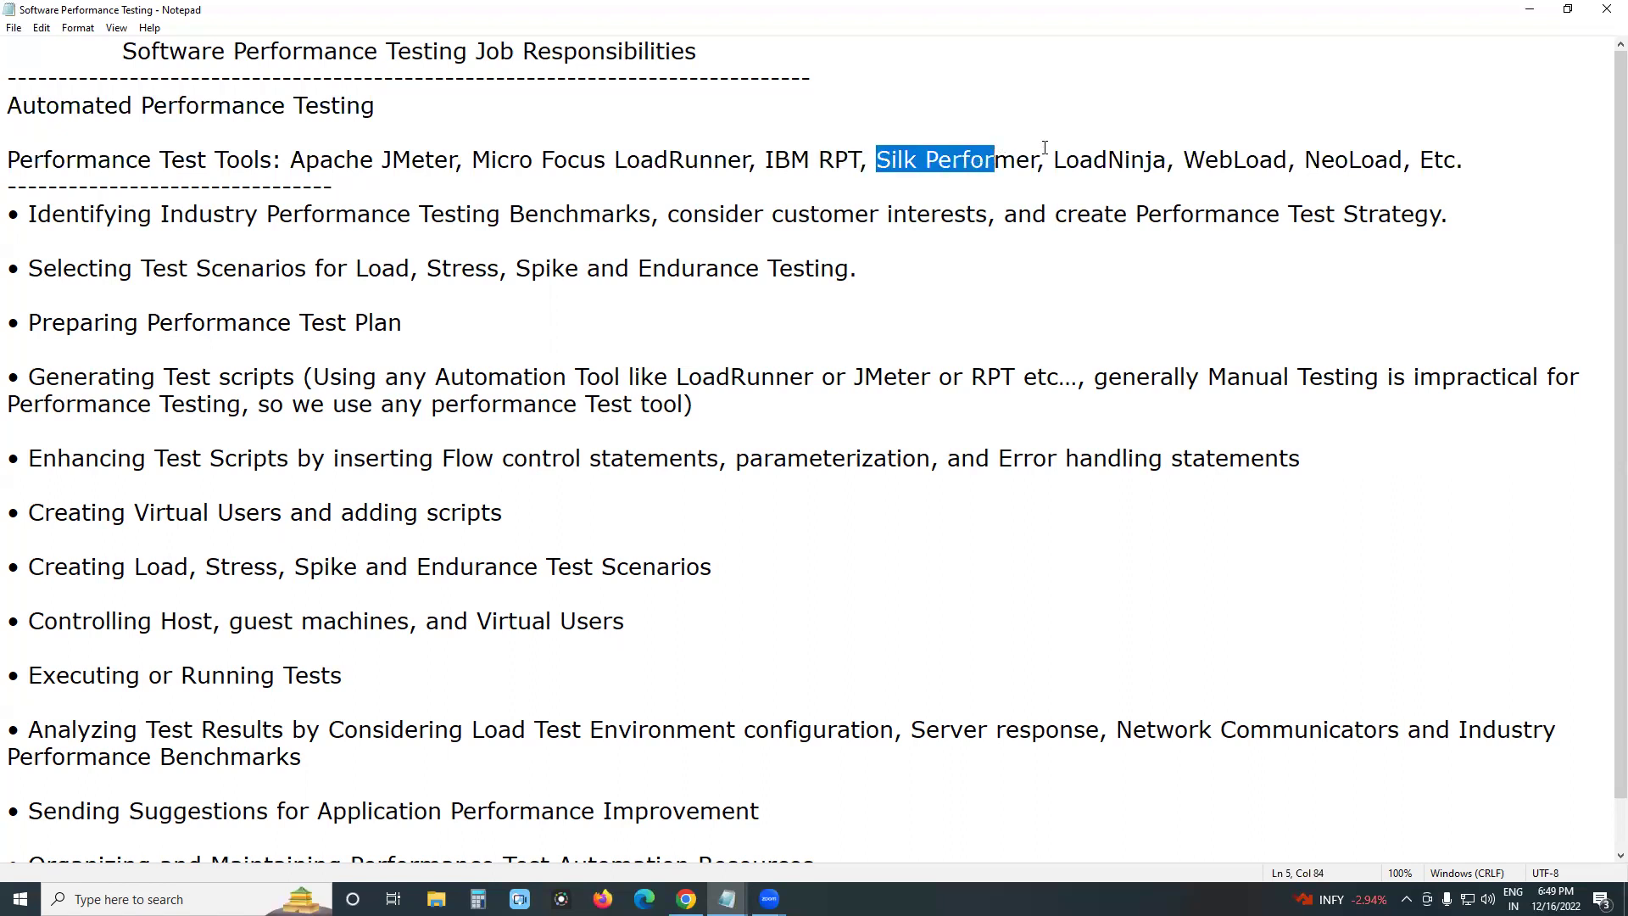
left_click(1052, 159)
double_click(1085, 156)
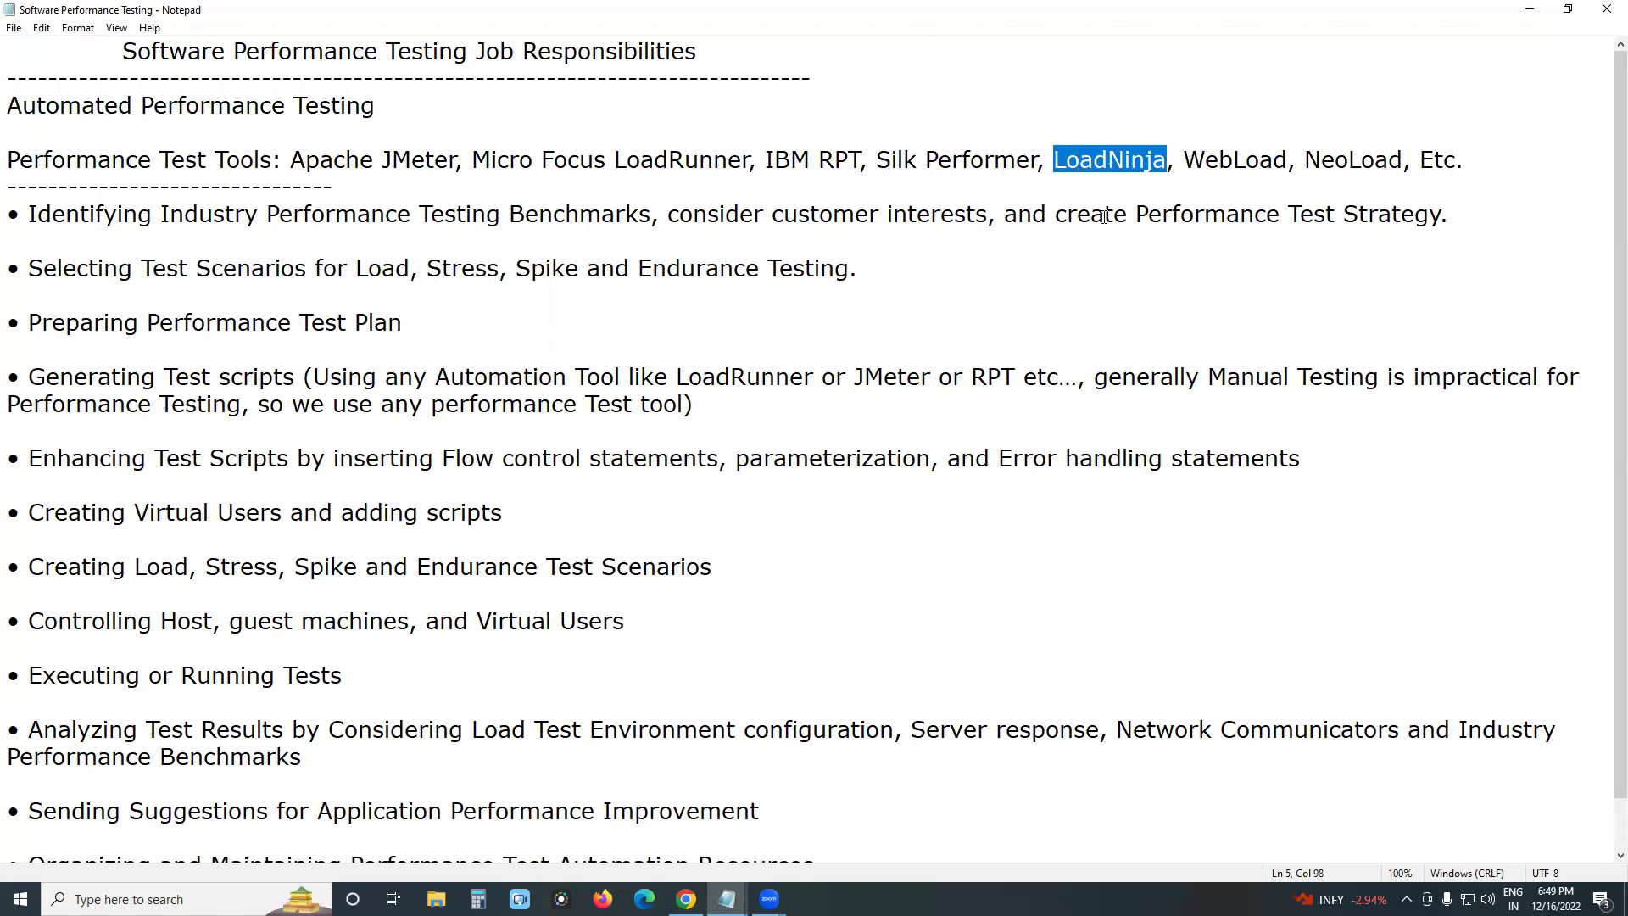
left_click(1075, 214)
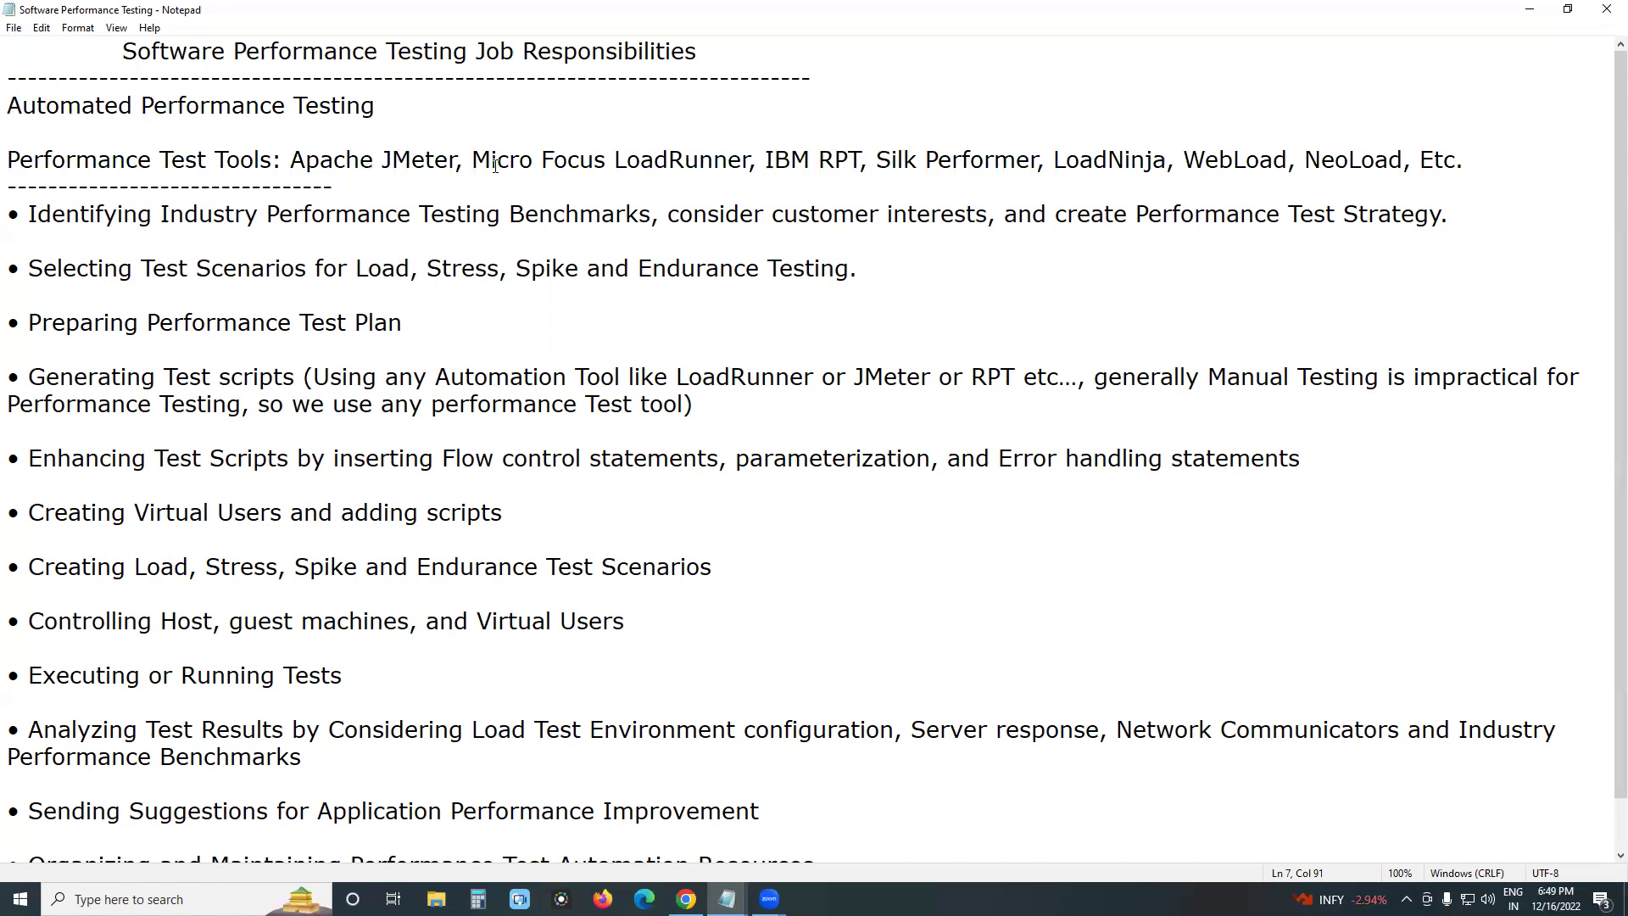
left_click(703, 159)
left_click(519, 220)
left_click_drag(11, 216, 76, 250)
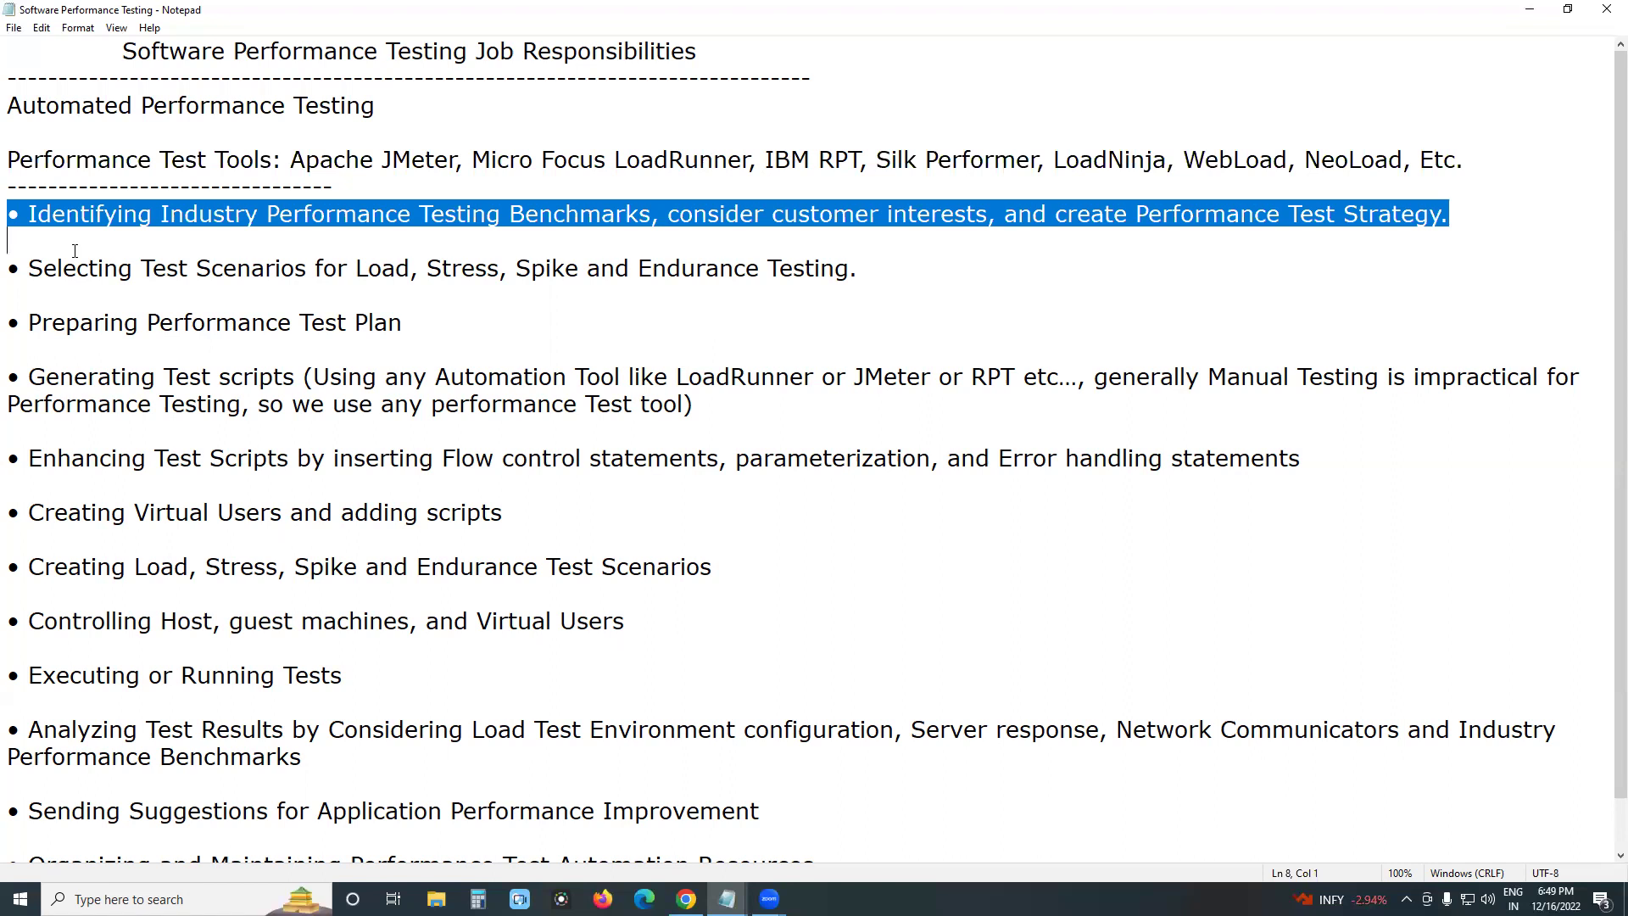
left_click(11, 245)
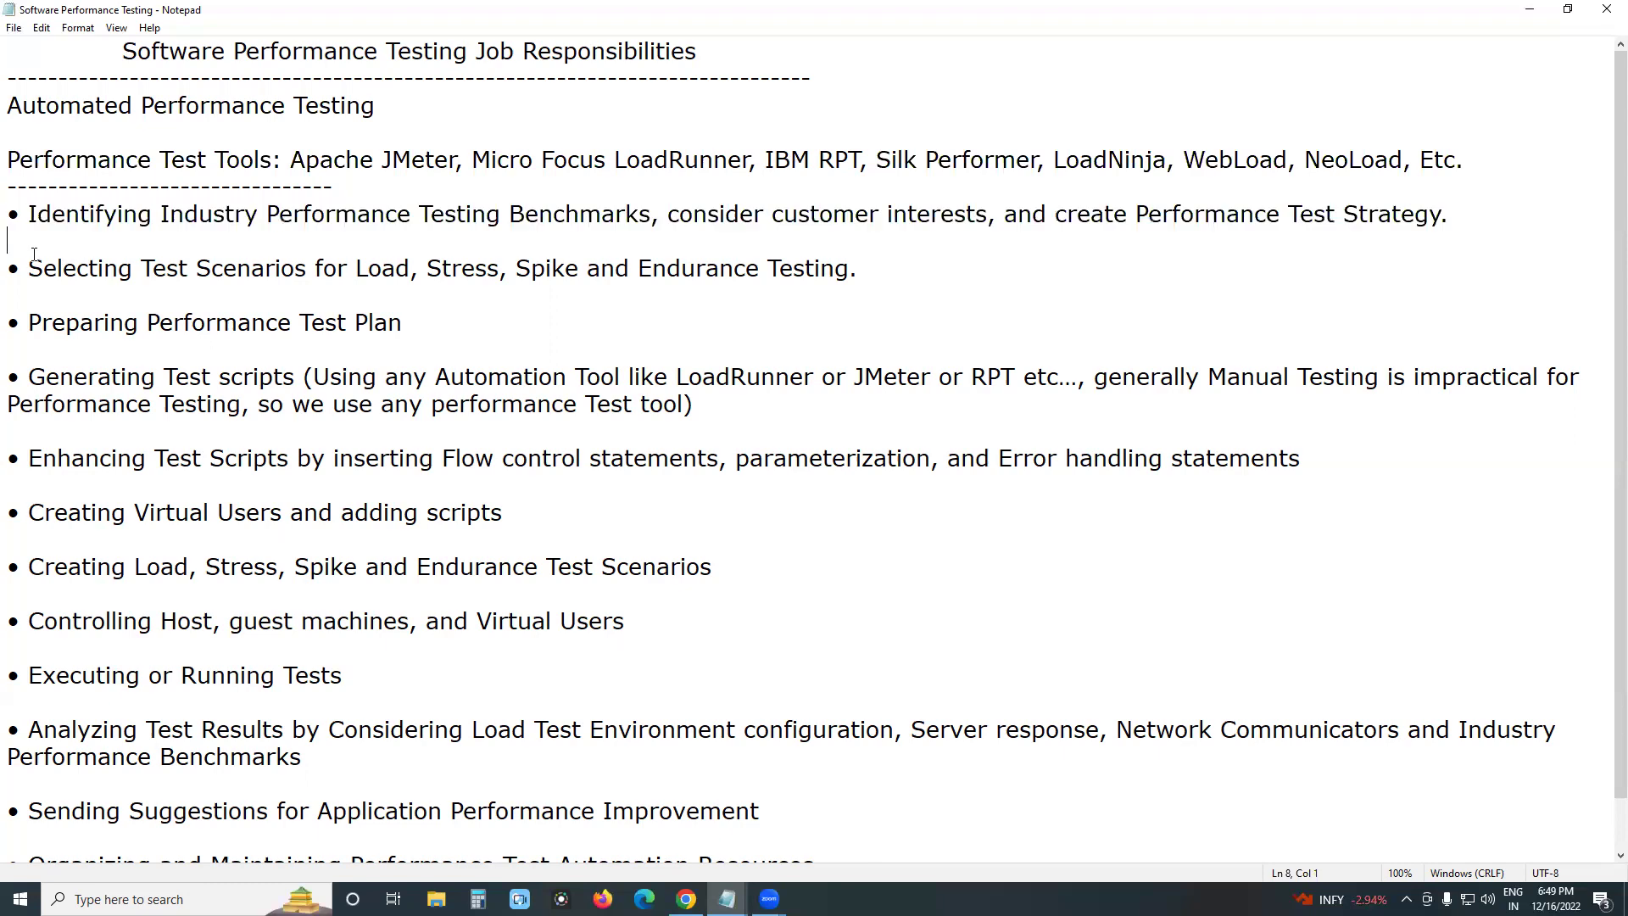
left_click_drag(11, 214, 9, 238)
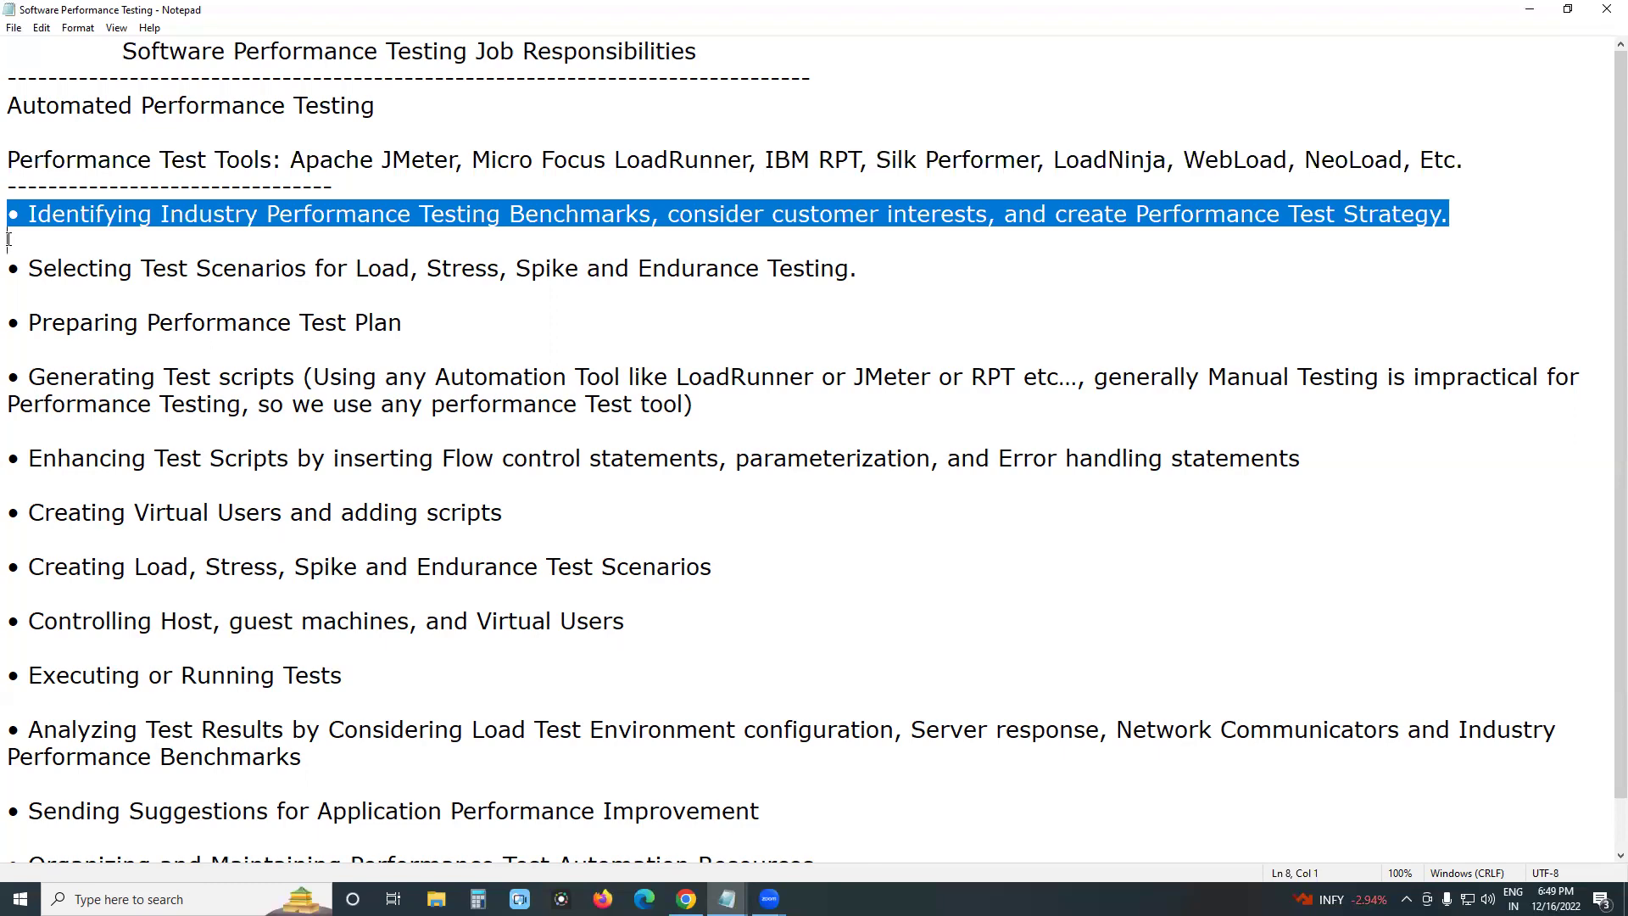
left_click(12, 215)
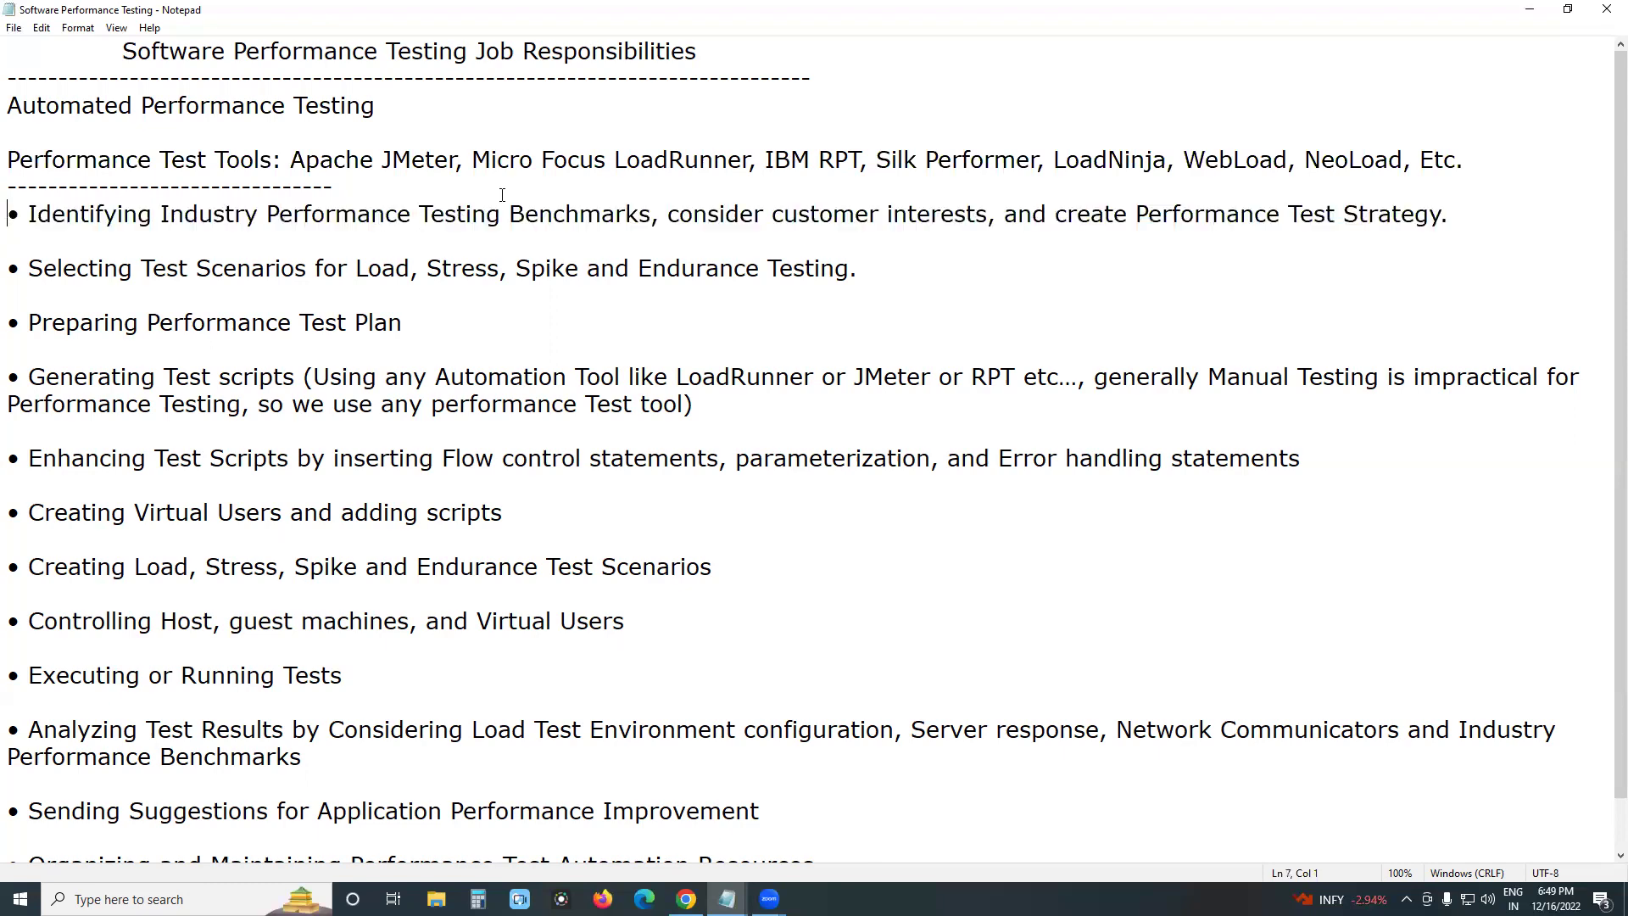
left_click_drag(678, 214, 1451, 213)
left_click(1453, 214)
left_click(7, 269)
left_click_drag(8, 269, 8, 294)
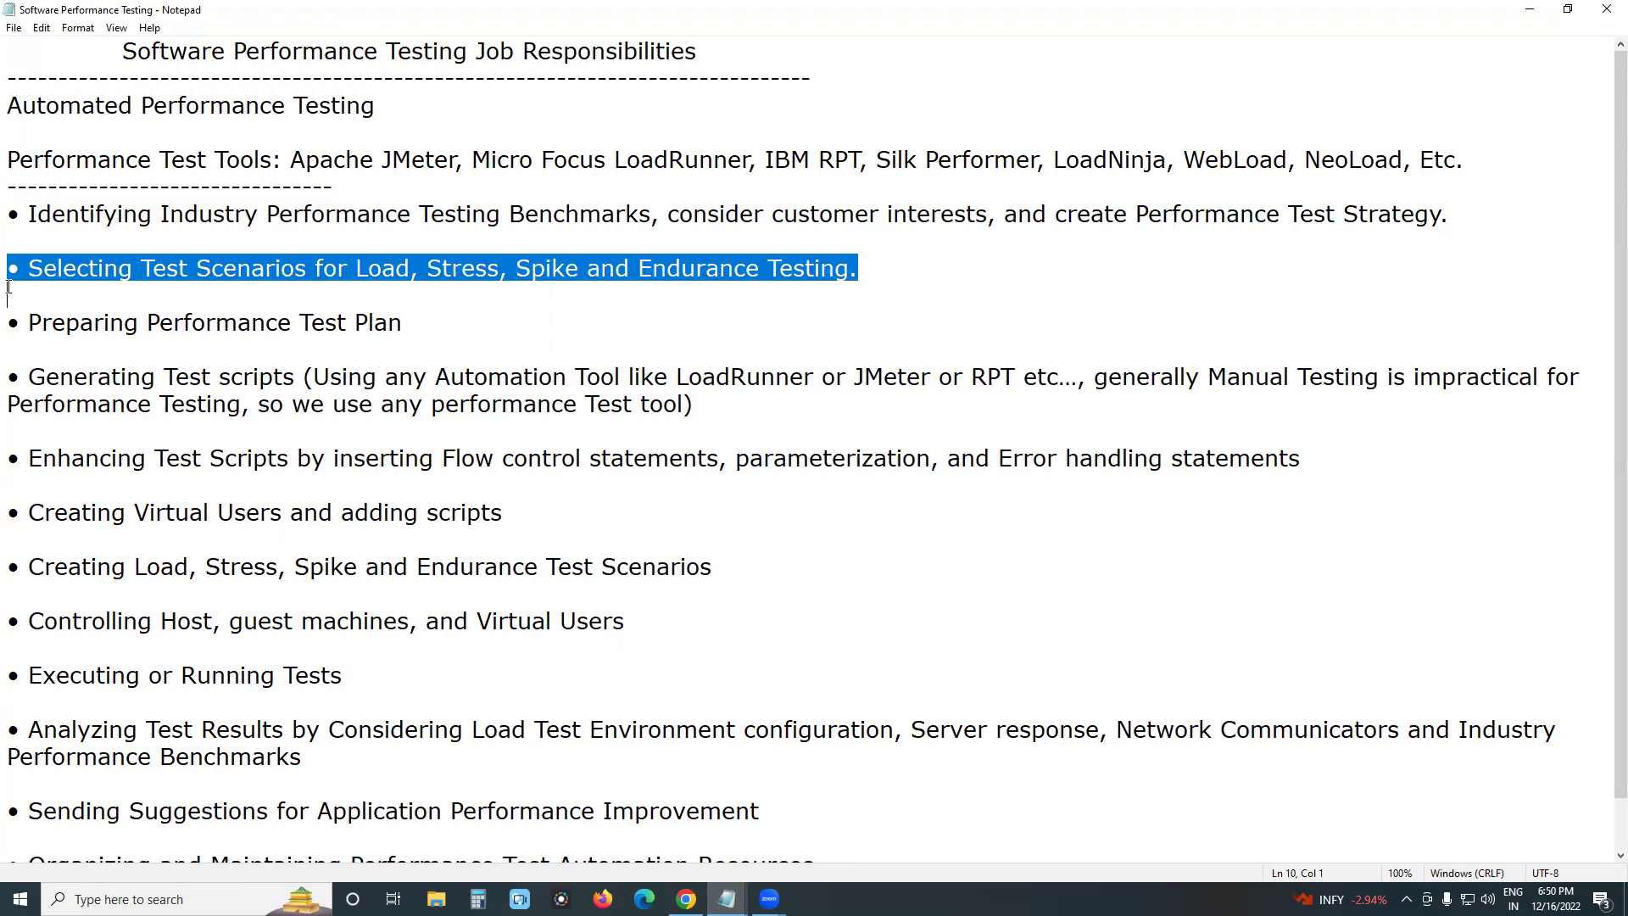
left_click(8, 291)
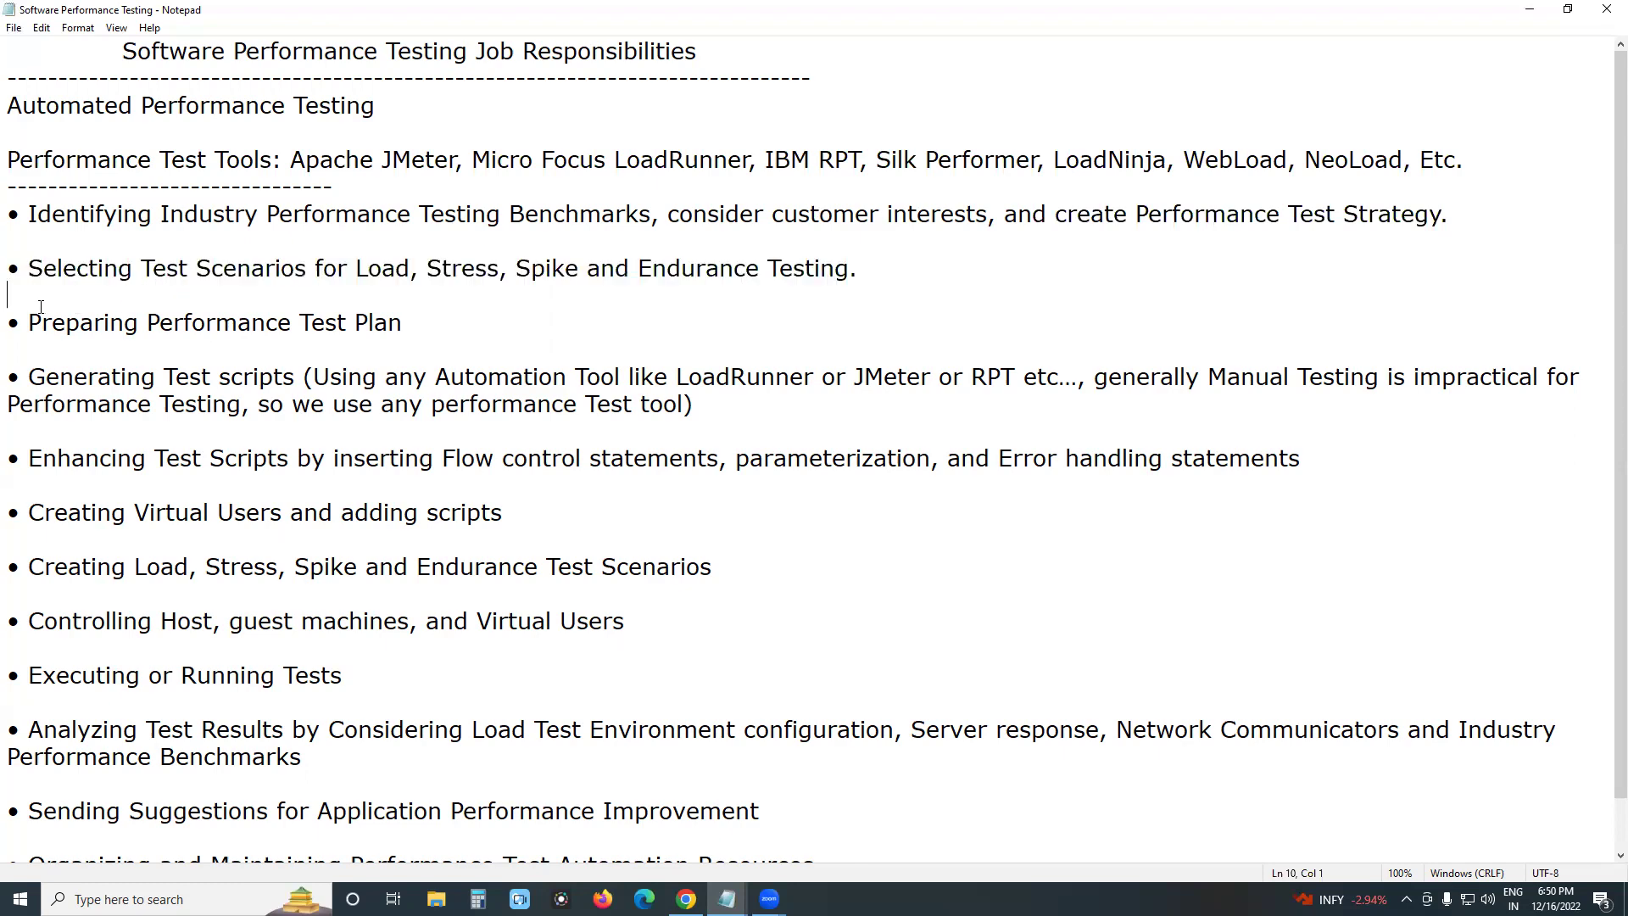
left_click(9, 269)
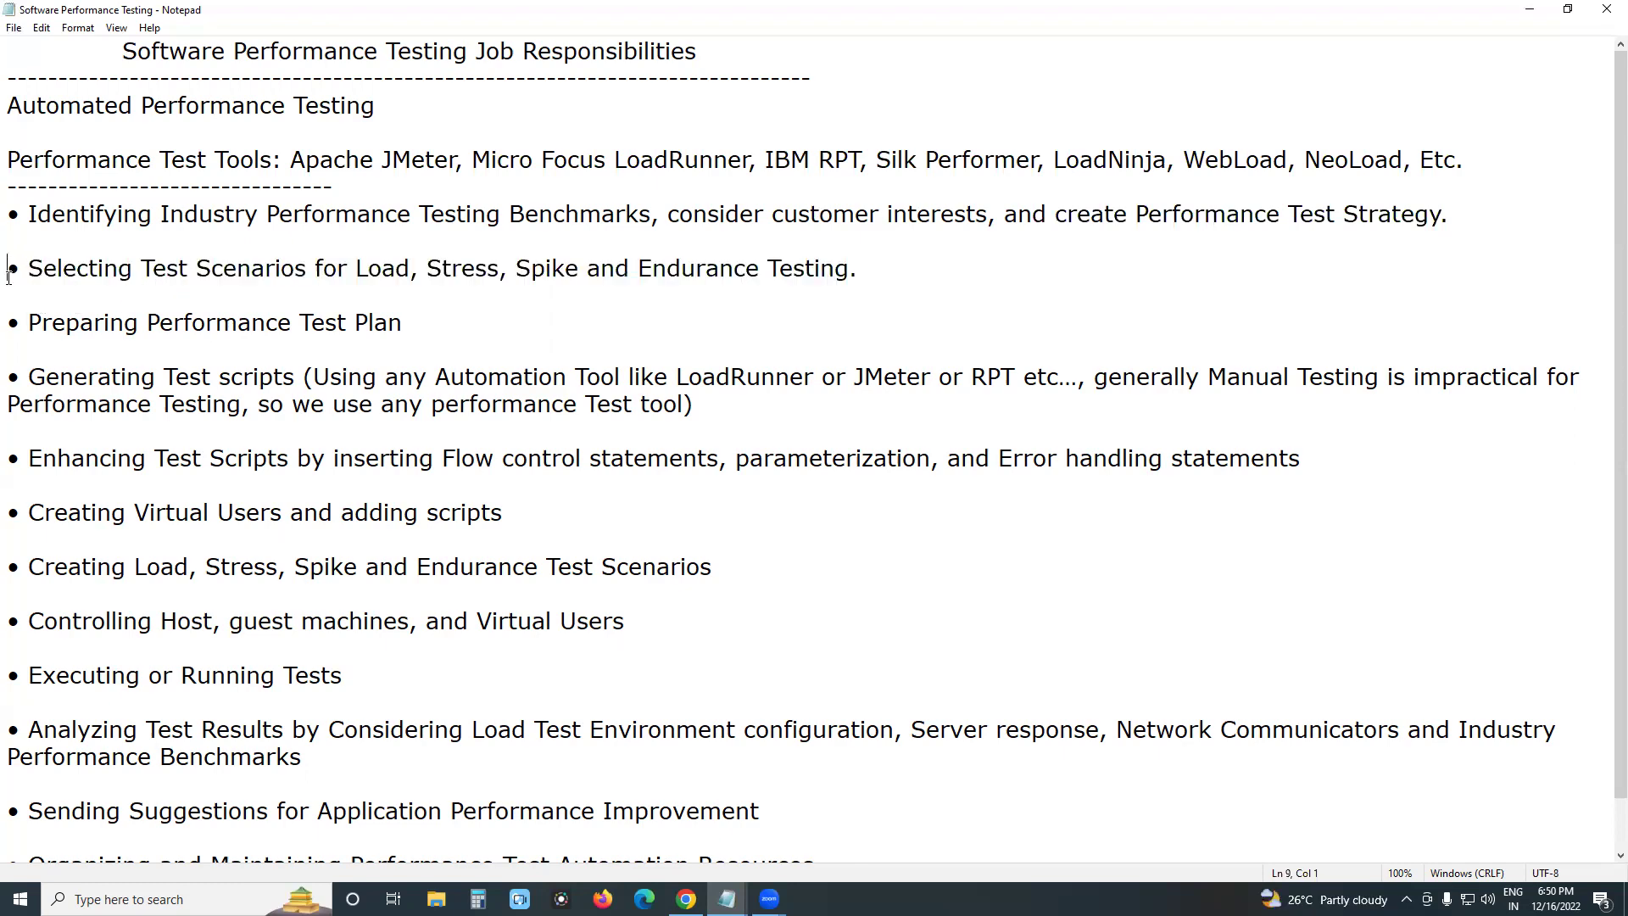
left_click_drag(9, 270, 59, 306)
left_click(362, 298)
scroll(140, 339, "down", 1)
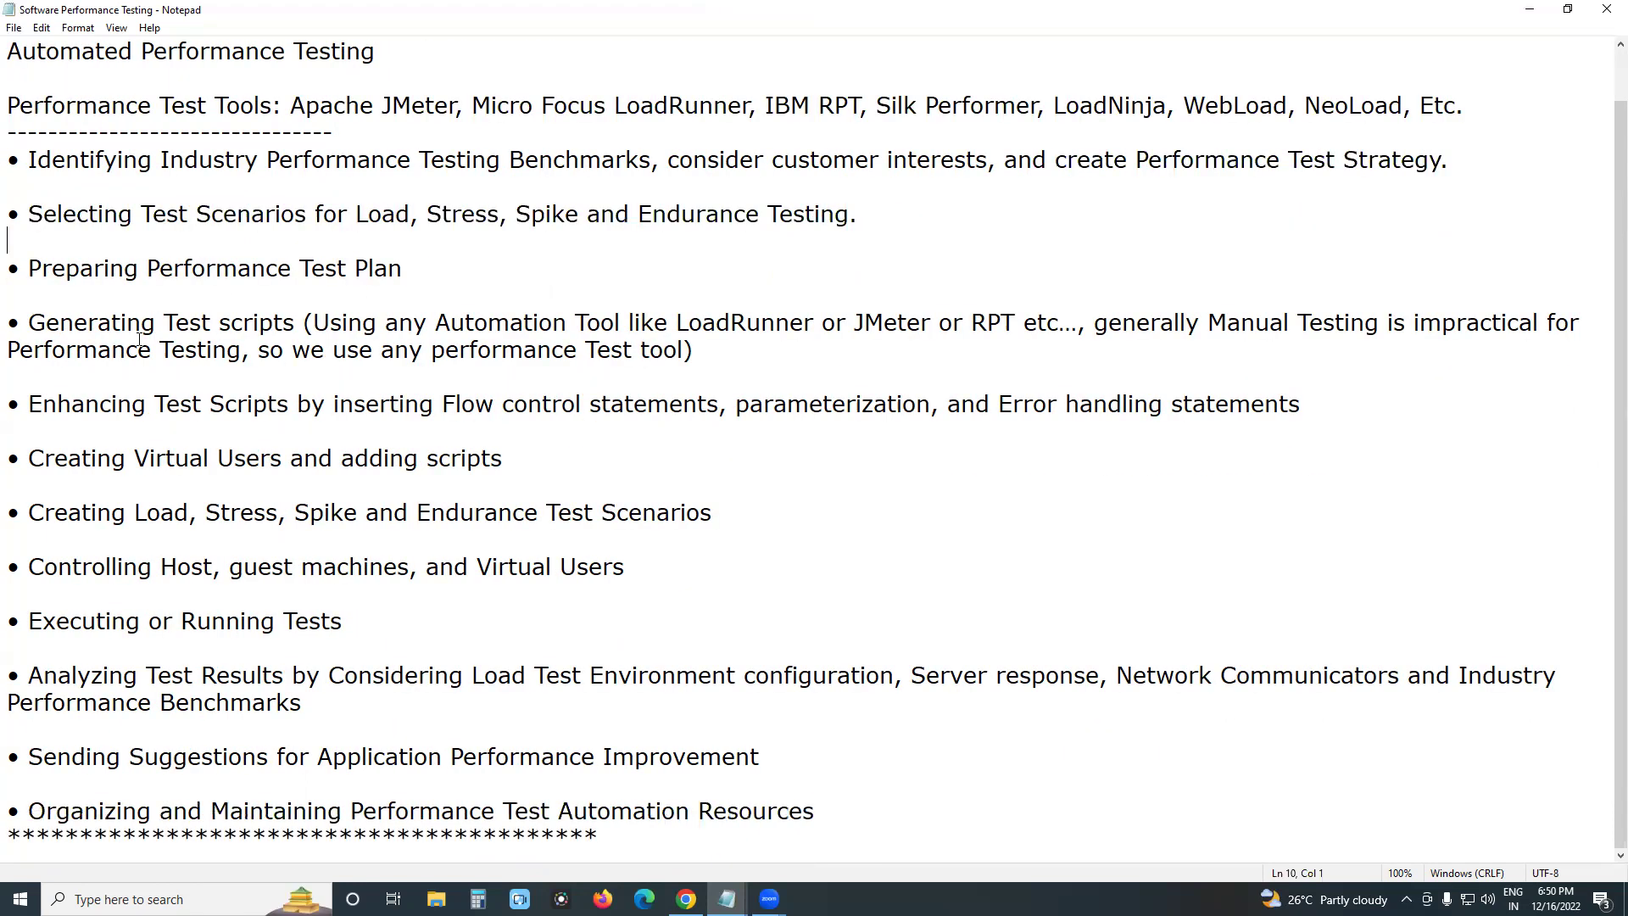
left_click_drag(9, 271, 10, 299)
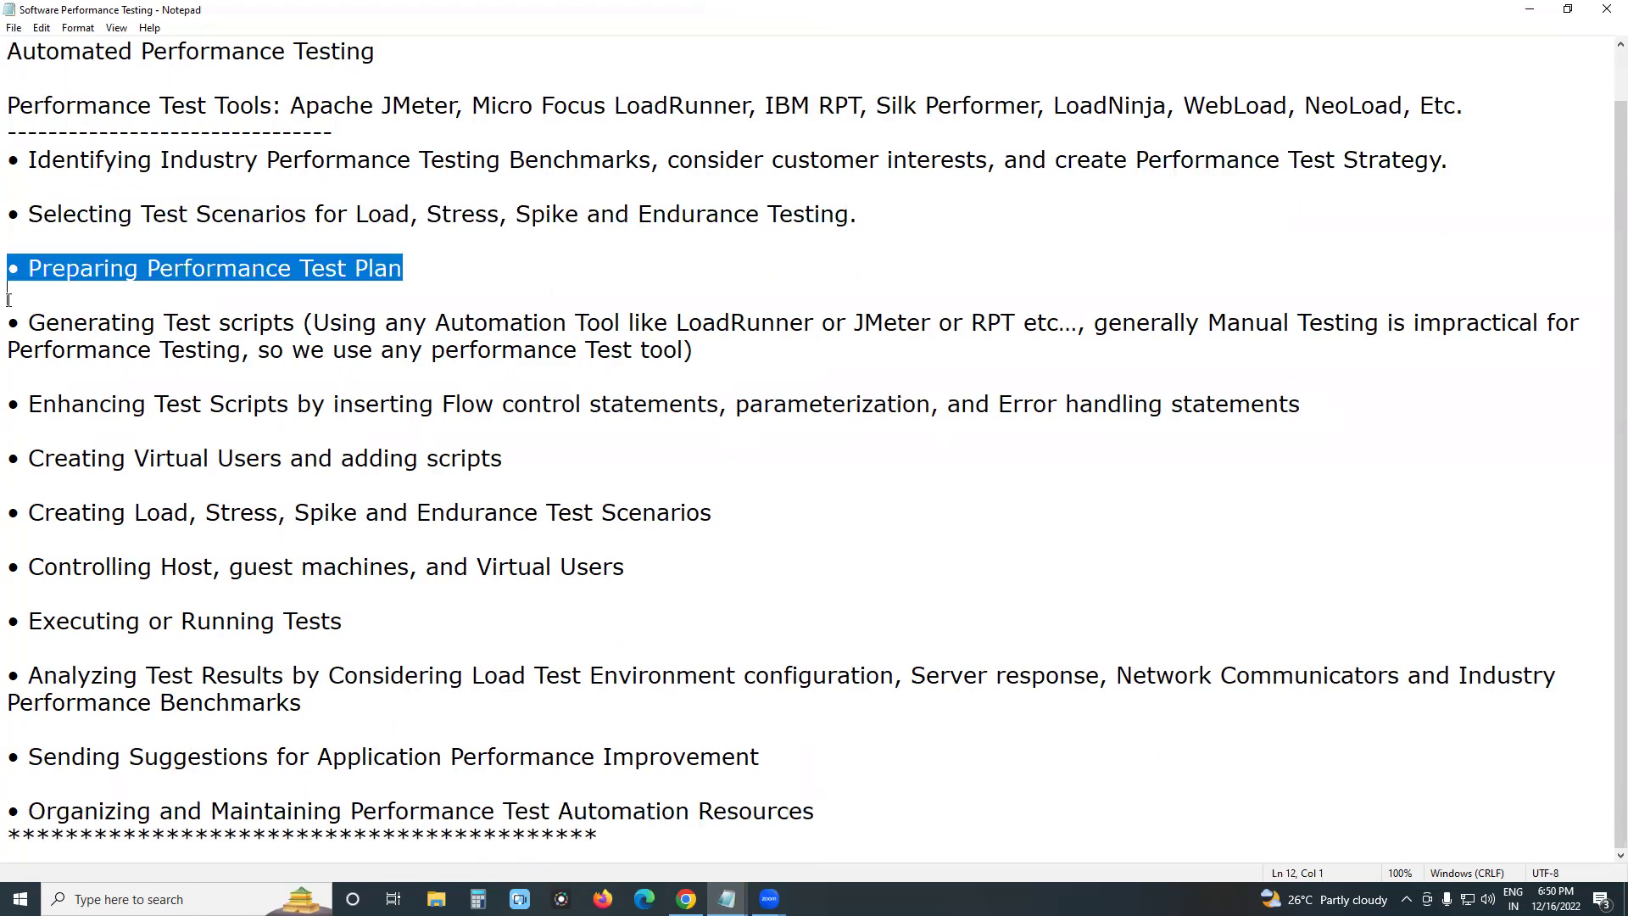
left_click(42, 305)
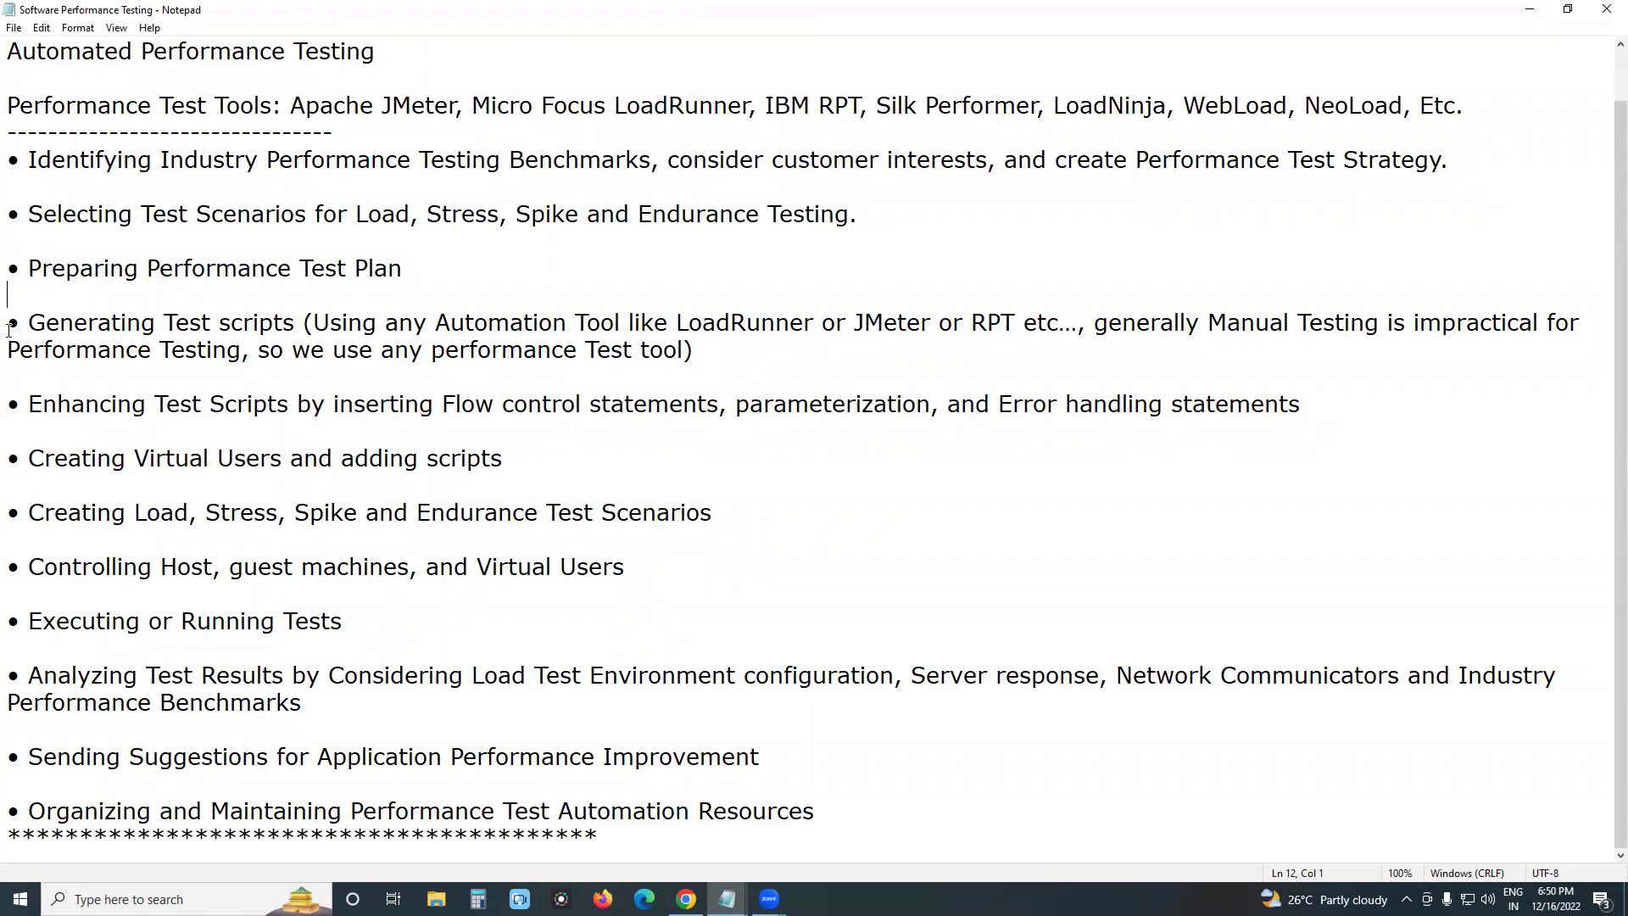
left_click_drag(10, 323, 9, 377)
left_click(194, 387)
left_click_drag(970, 322, 1046, 321)
left_click(1074, 315)
mouse_move(1095, 322)
left_mouse_down()
mouse_move(1561, 326)
mouse_move(1546, 326)
left_mouse_up()
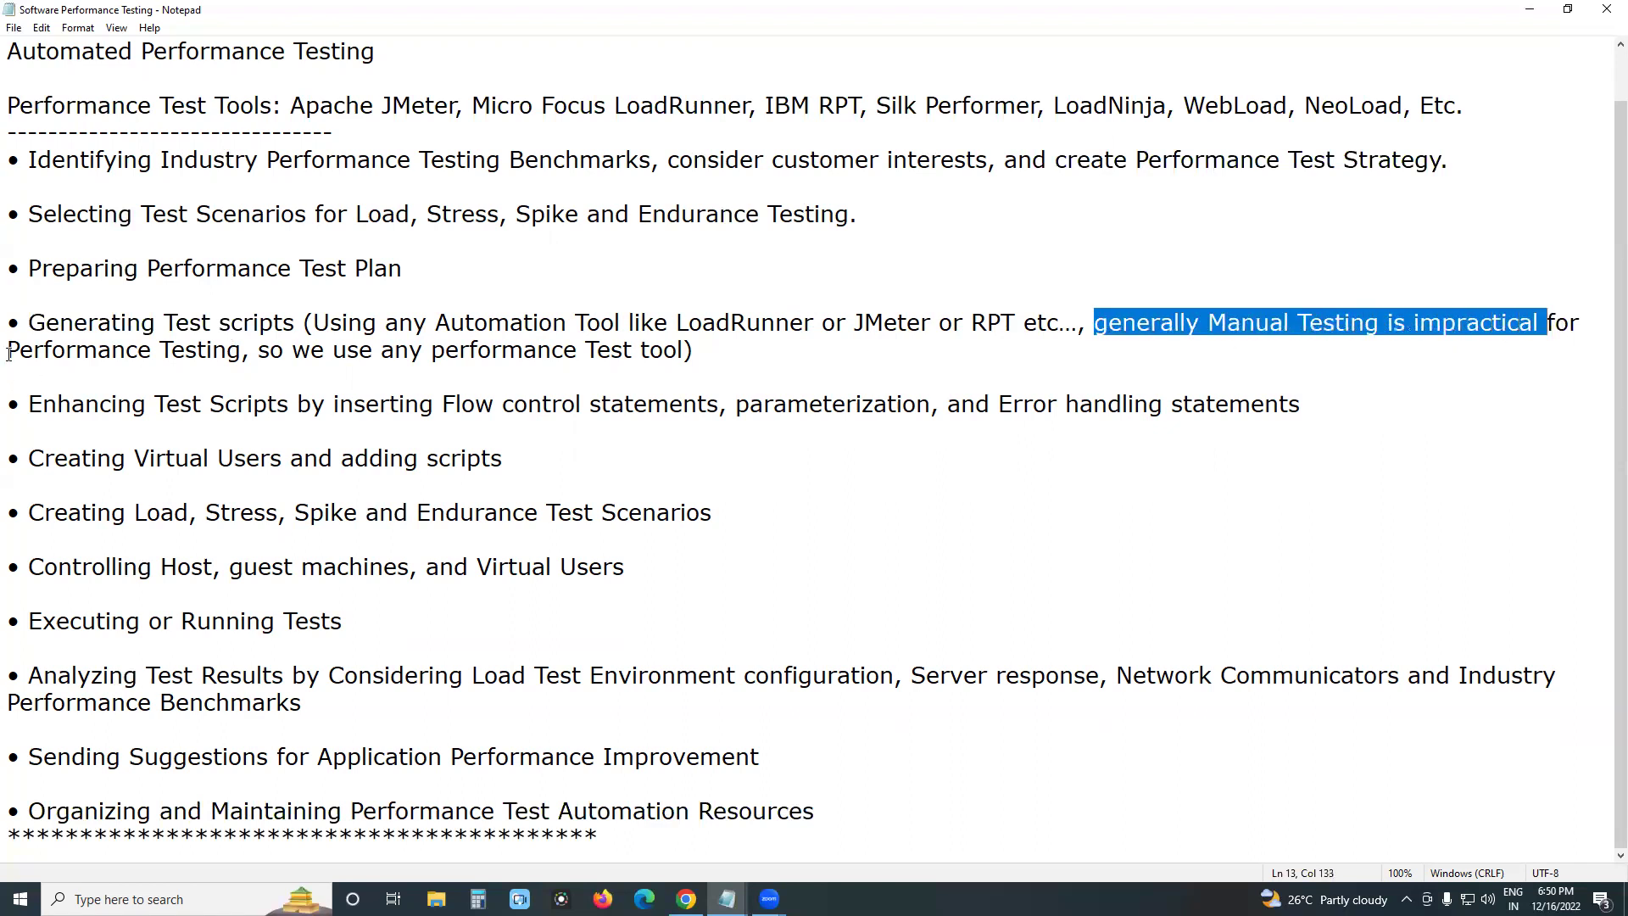
left_click_drag(9, 350, 569, 353)
left_click(258, 363)
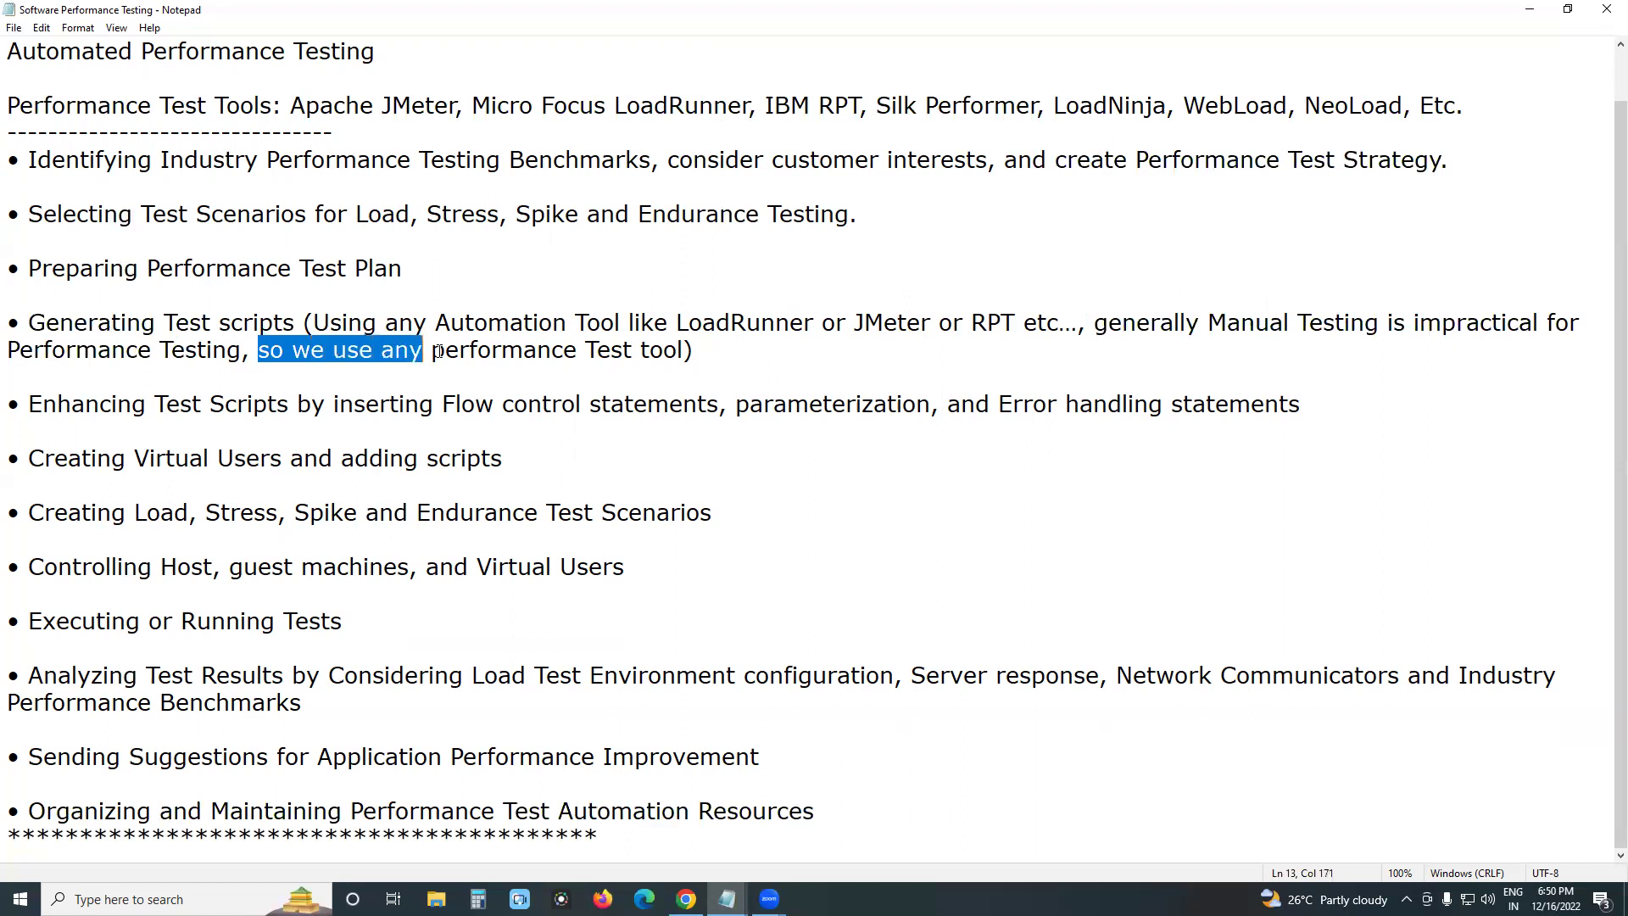
left_click(530, 364)
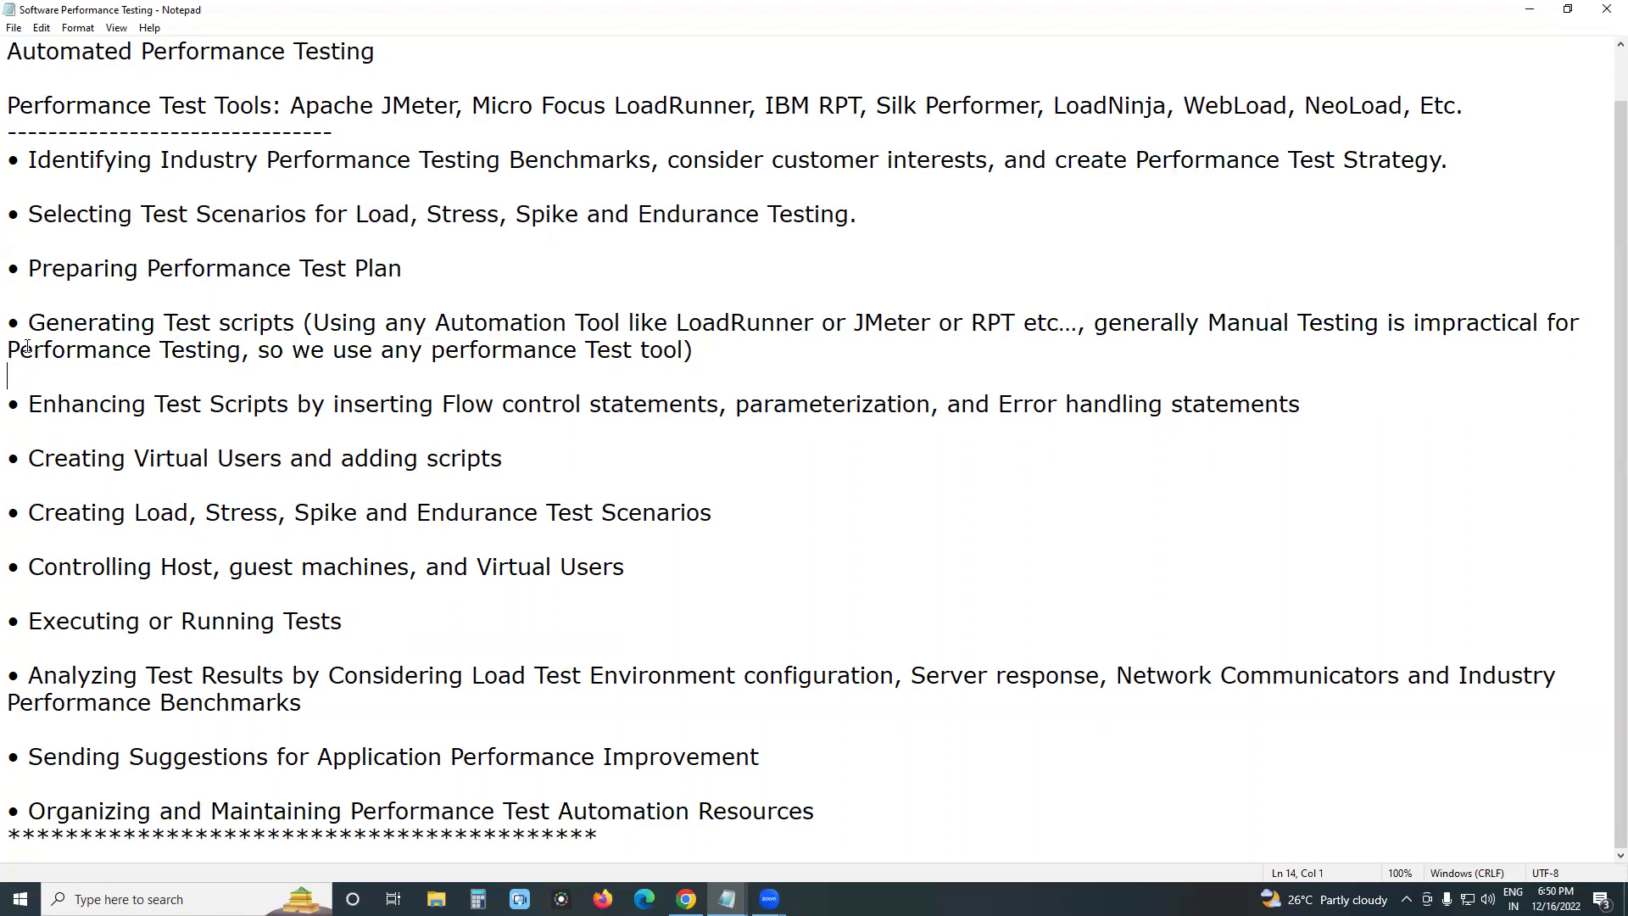
left_click_drag(30, 321, 315, 312)
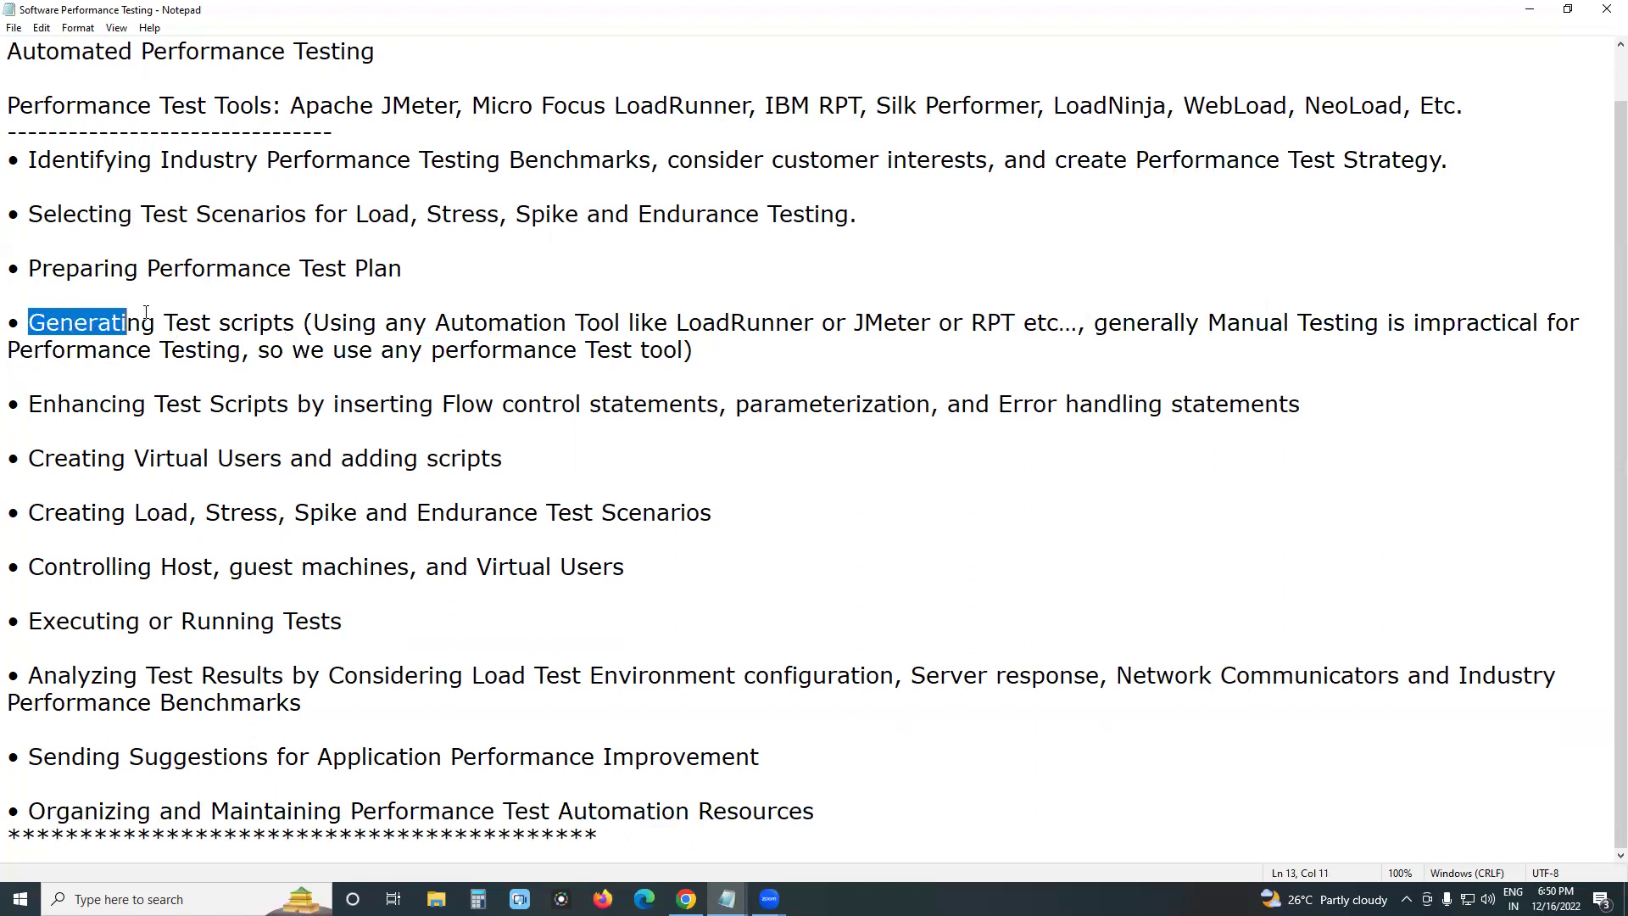
left_click(315, 313)
left_click_drag(9, 413, 9, 437)
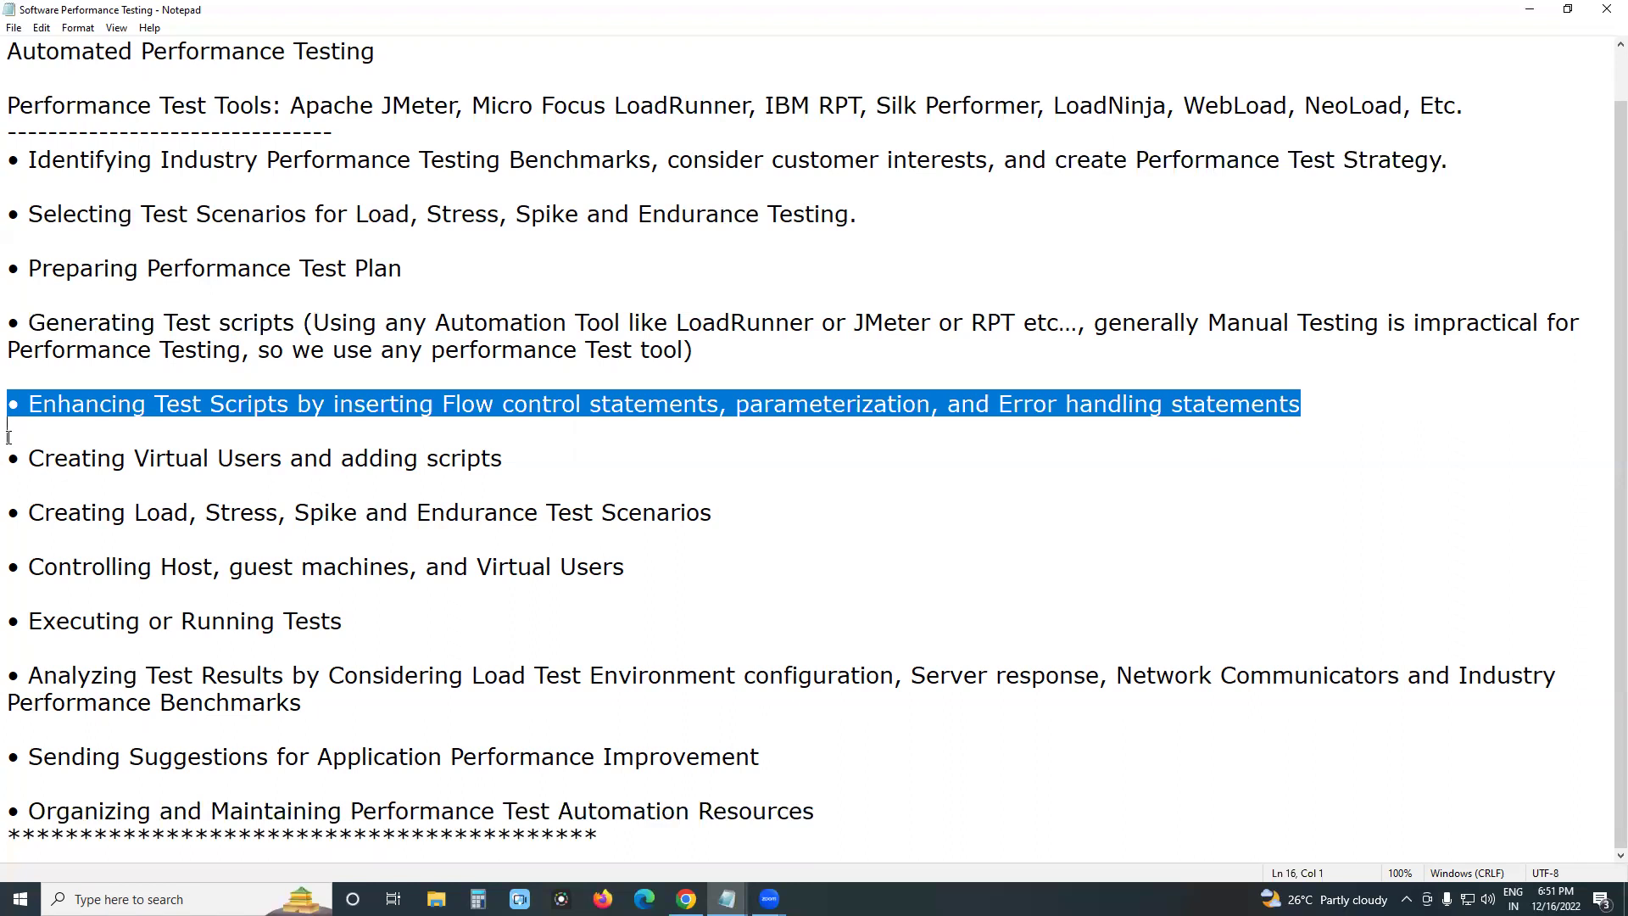
left_click_drag(11, 458, 8, 482)
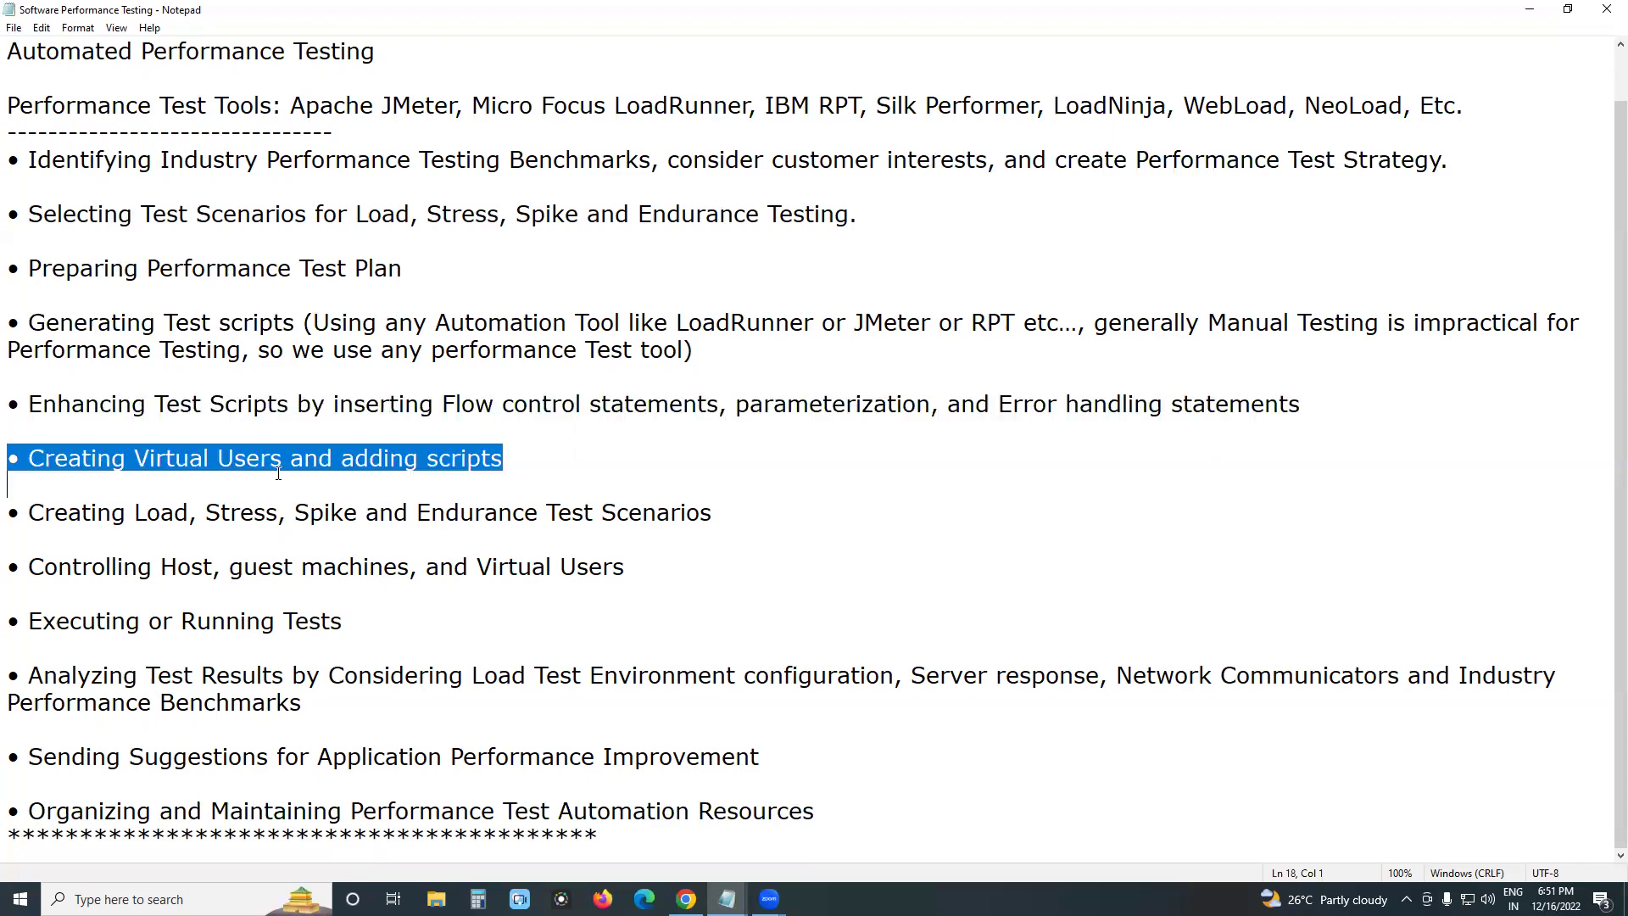
left_click(118, 507)
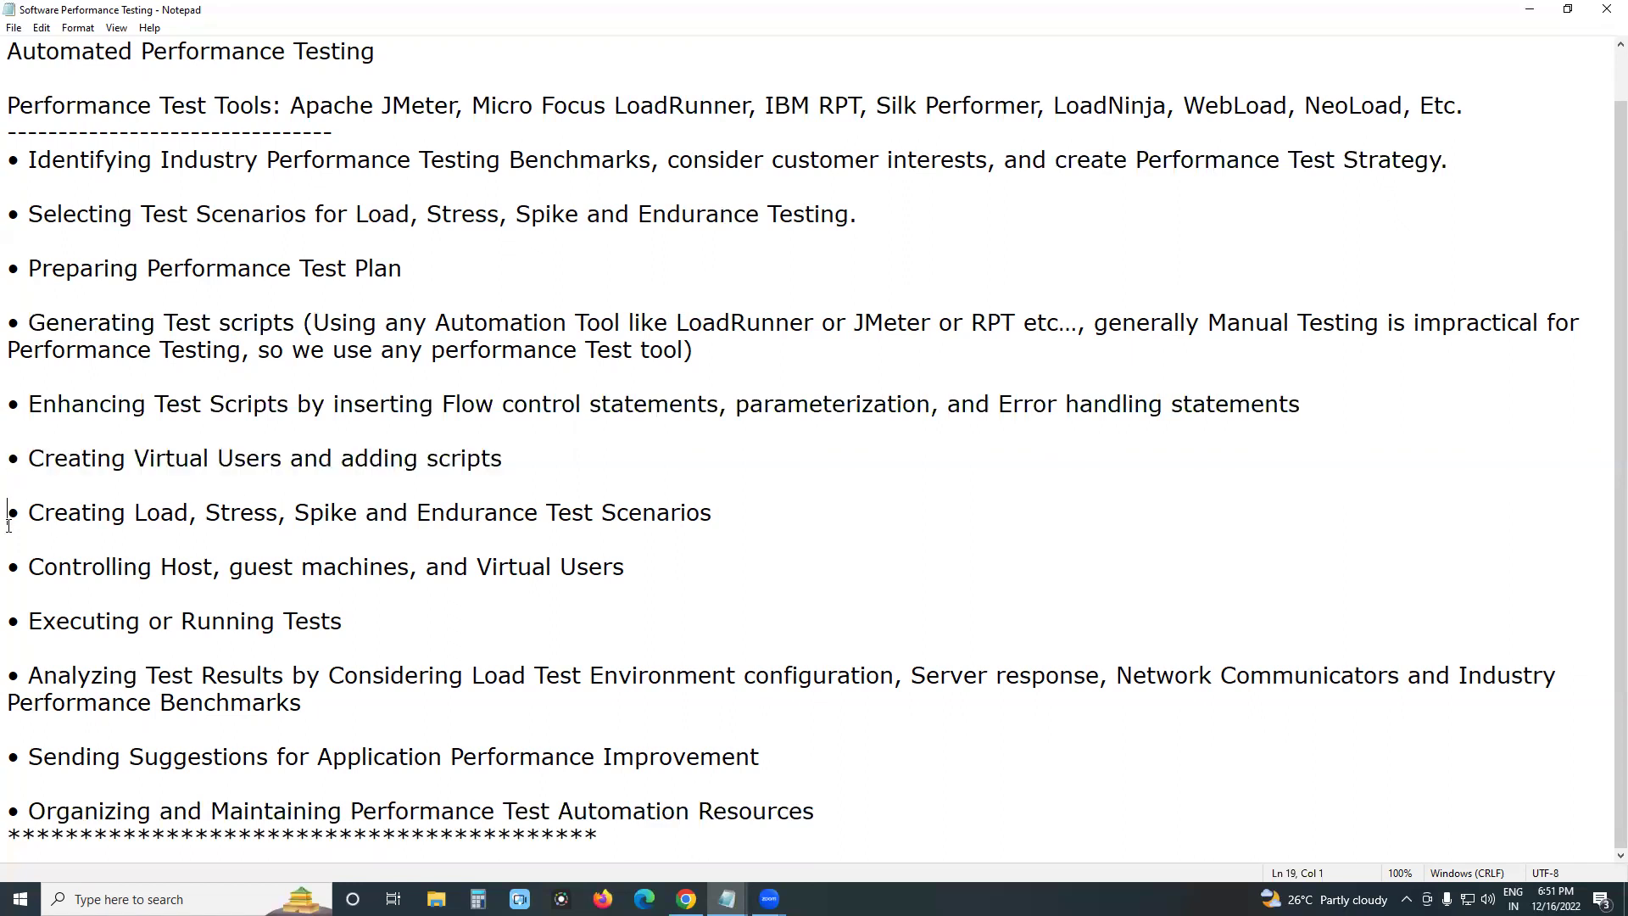
left_click_drag(9, 512, 9, 534)
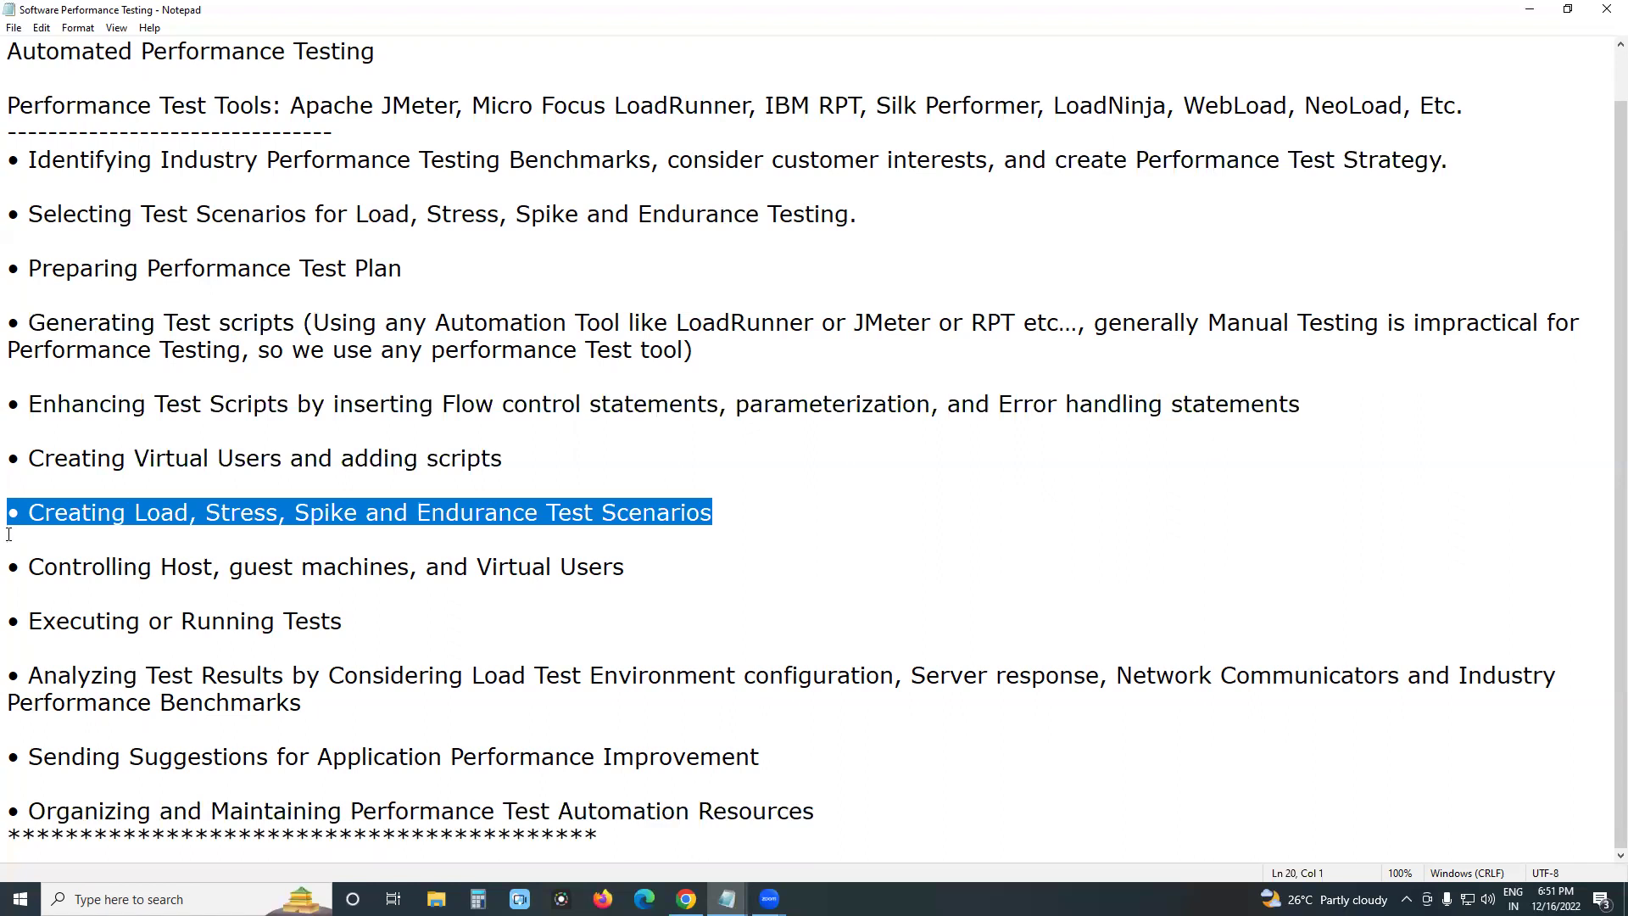
left_click(9, 535)
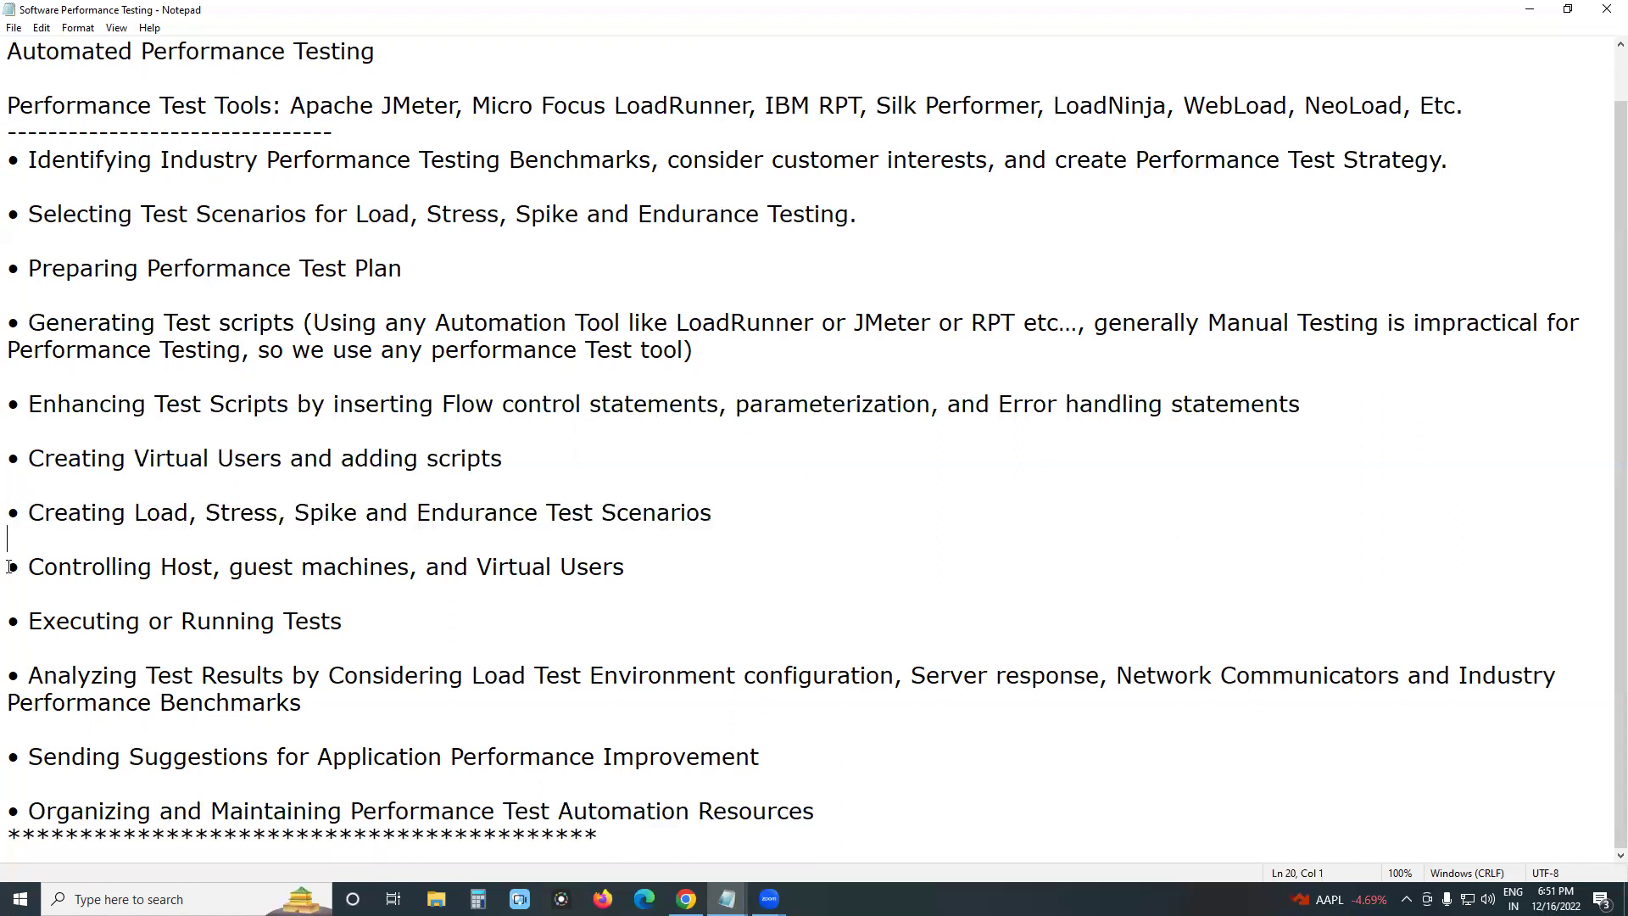
left_click_drag(10, 568, 8, 591)
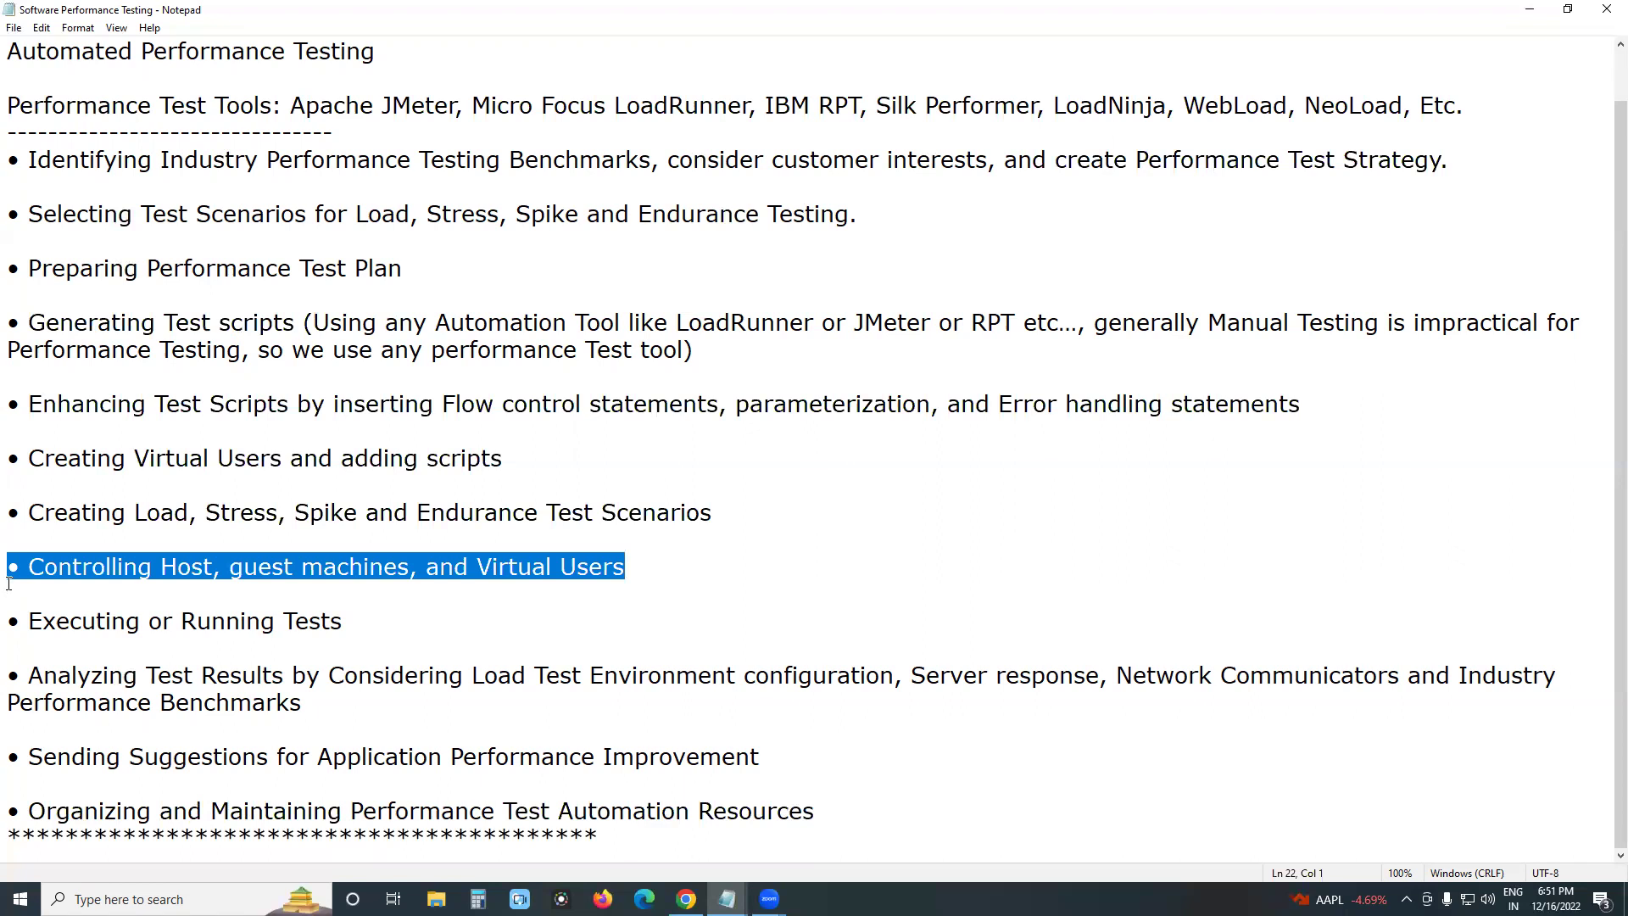
left_click(9, 592)
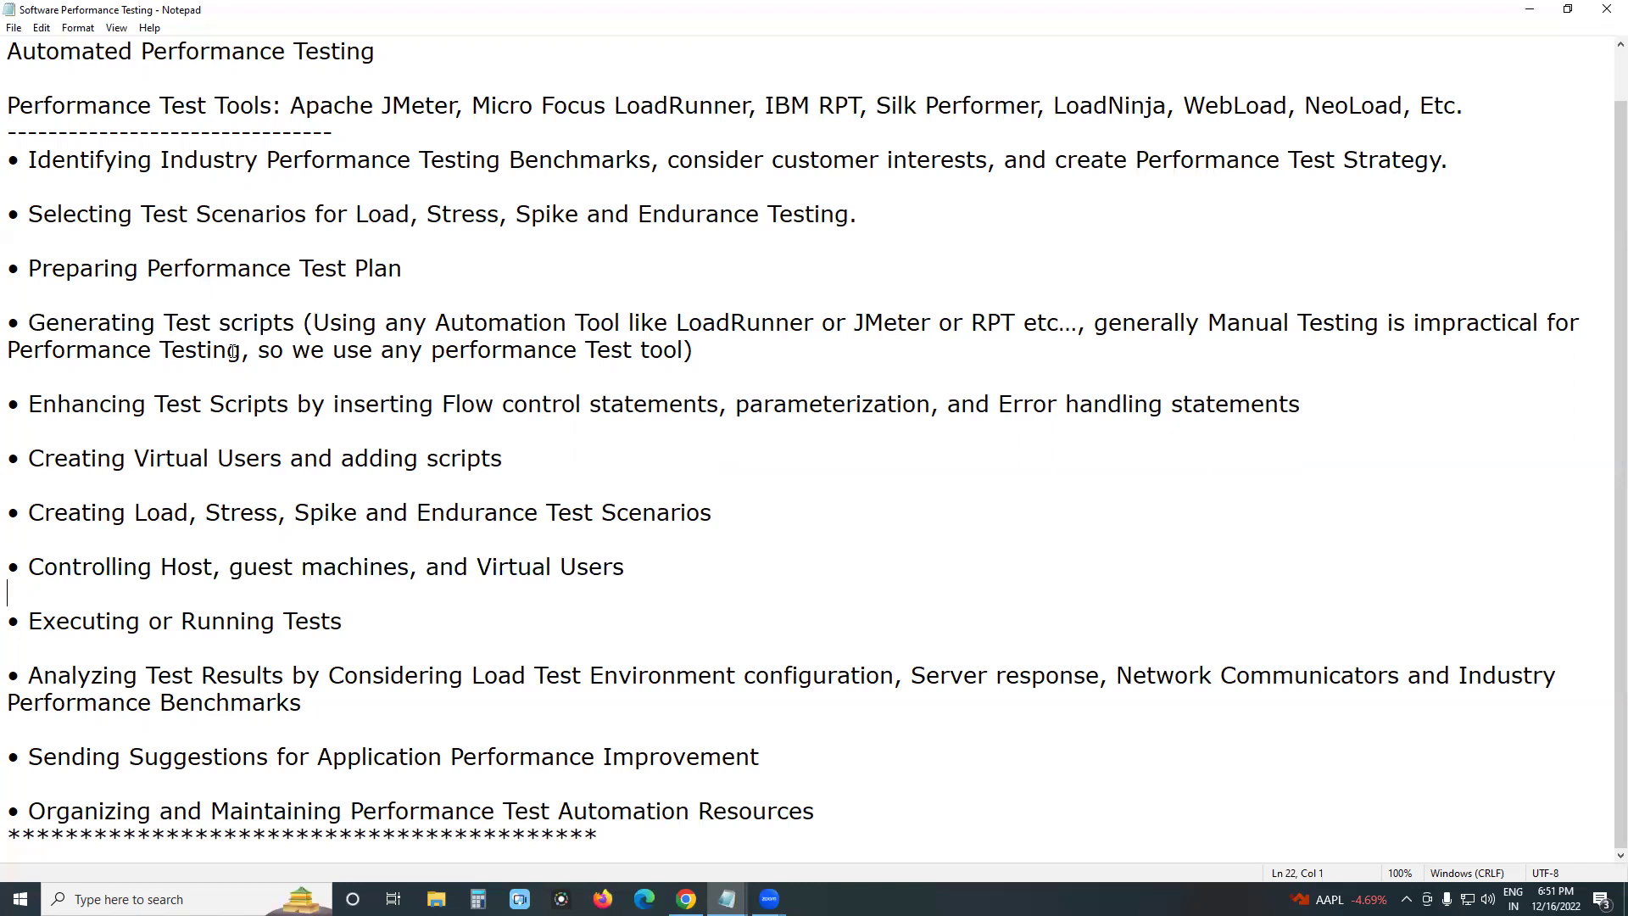
left_click_drag(29, 557, 665, 564)
left_click(467, 574)
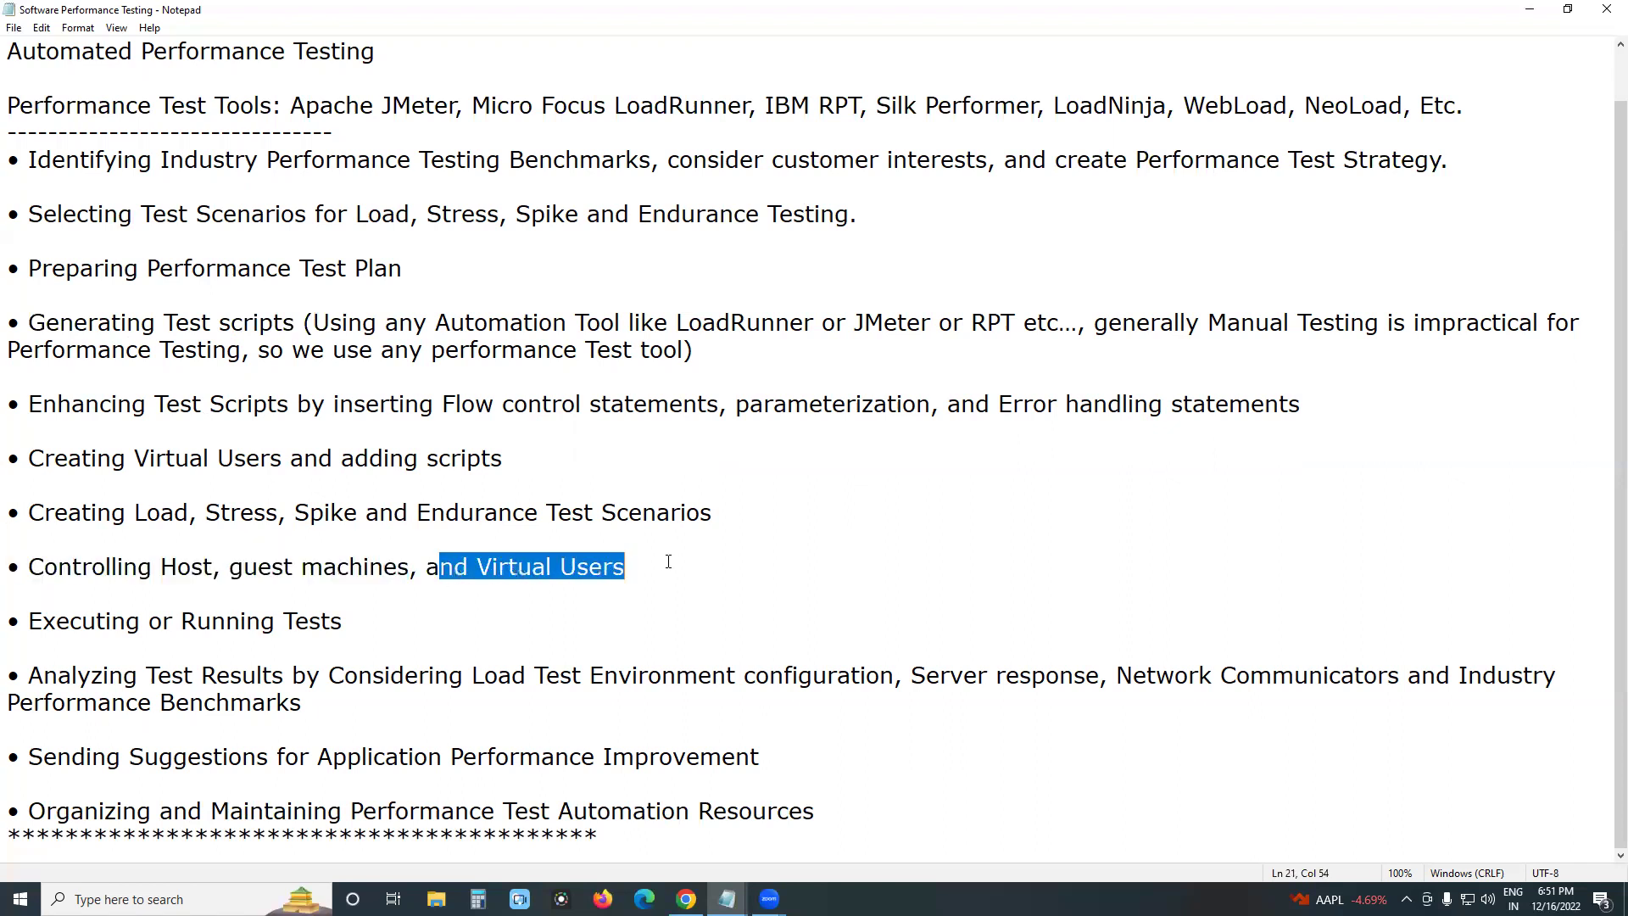
left_click(665, 566)
left_click_drag(7, 619, 361, 616)
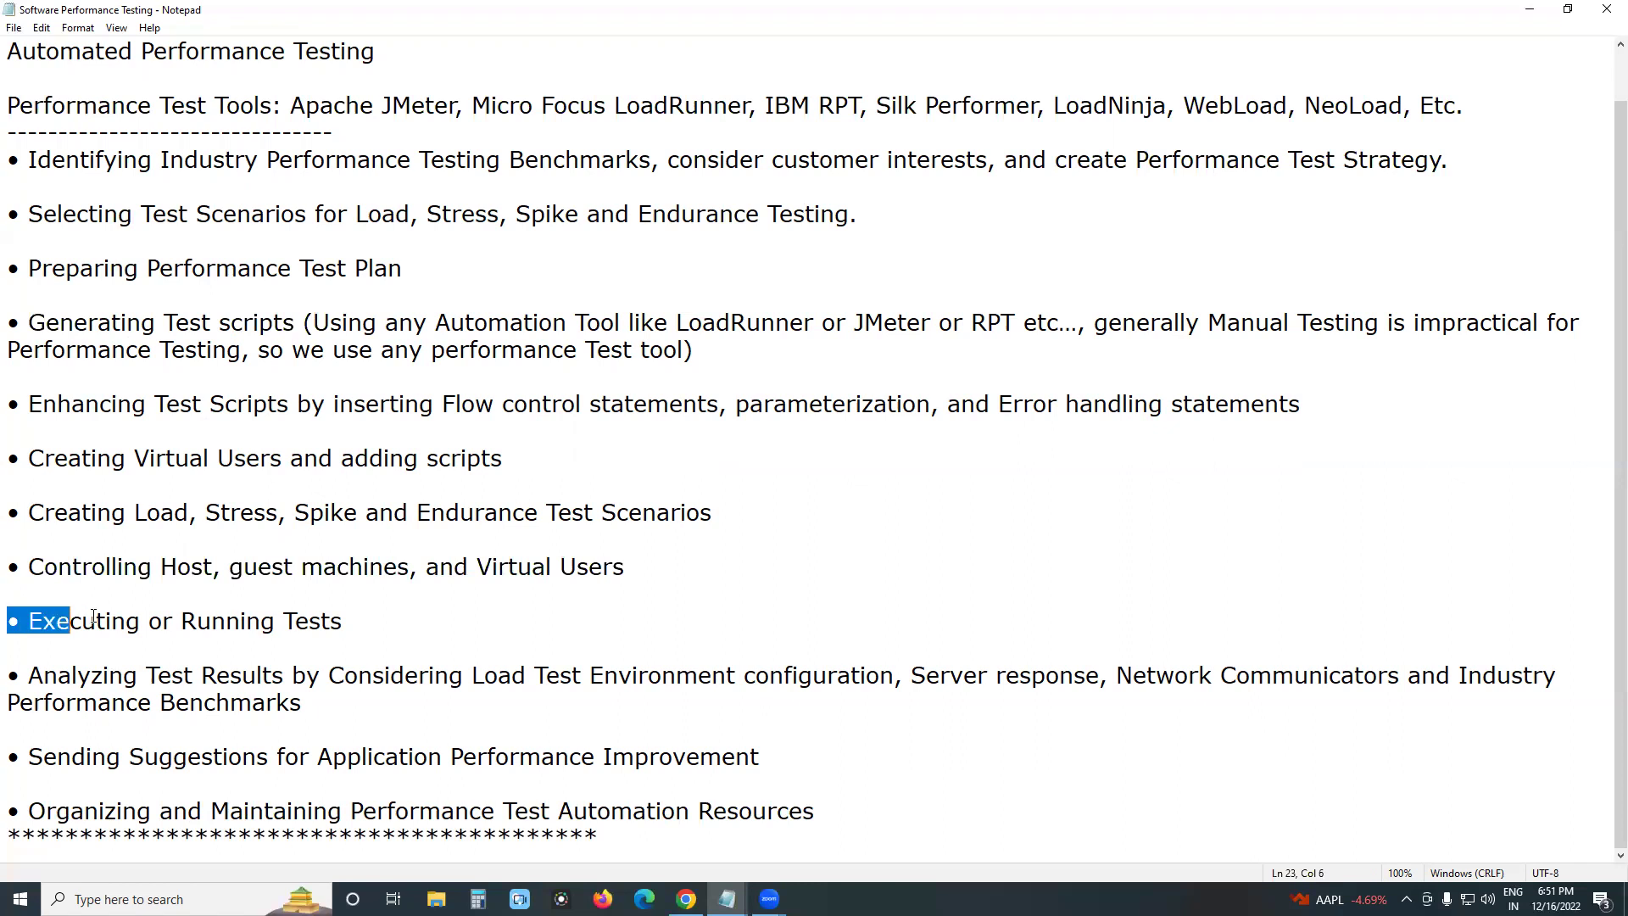
left_click(362, 616)
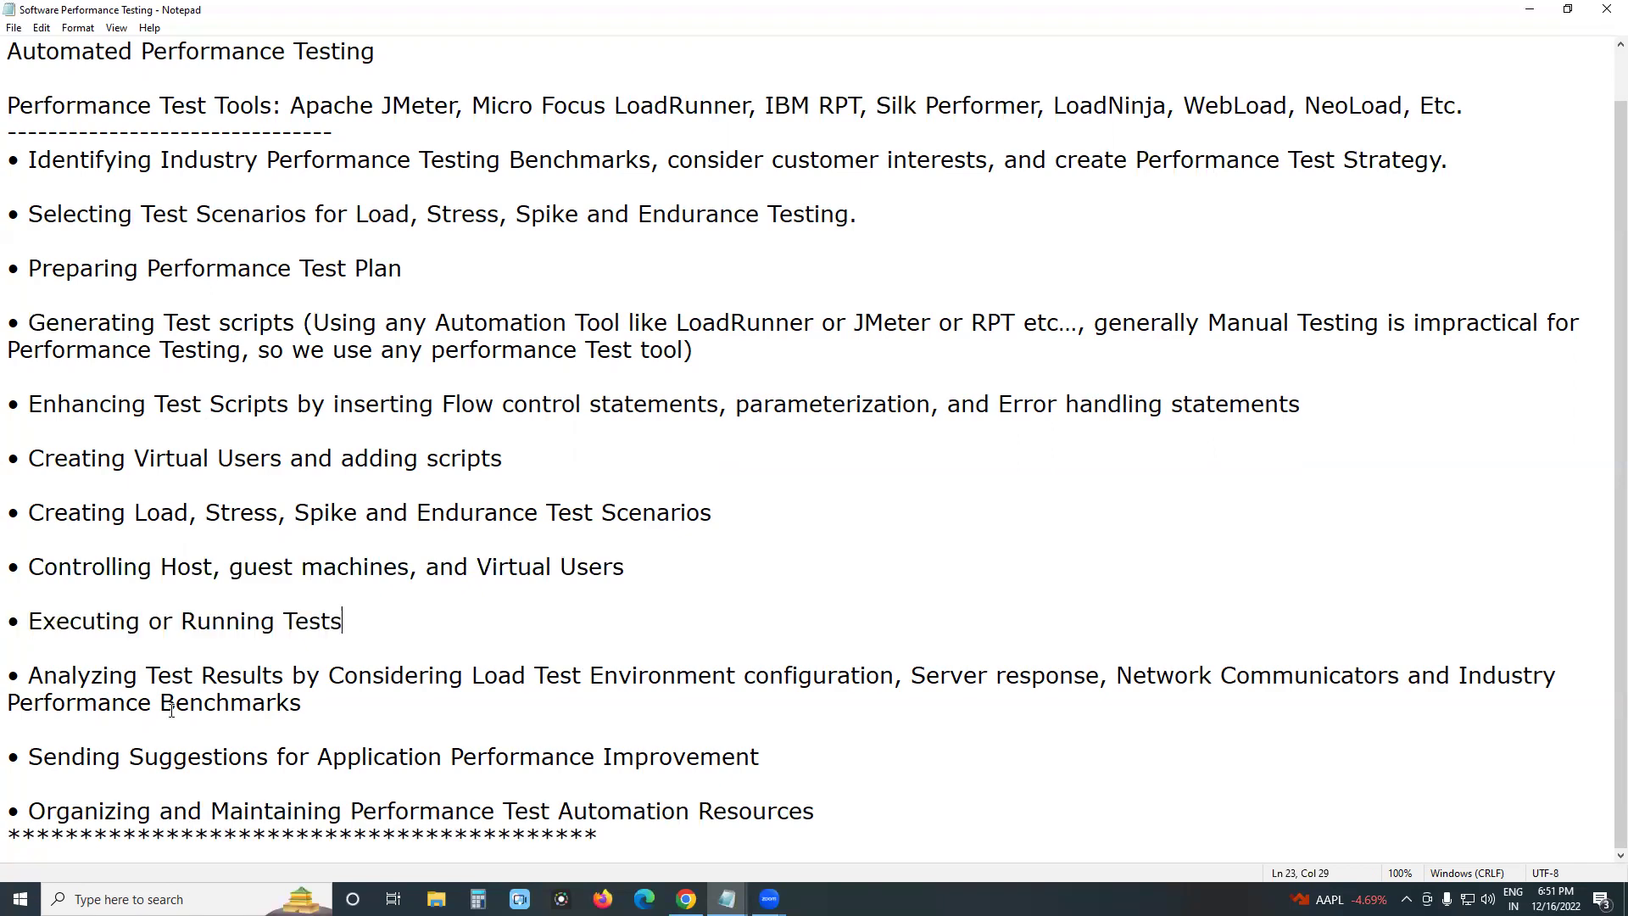
left_click_drag(11, 674, 11, 732)
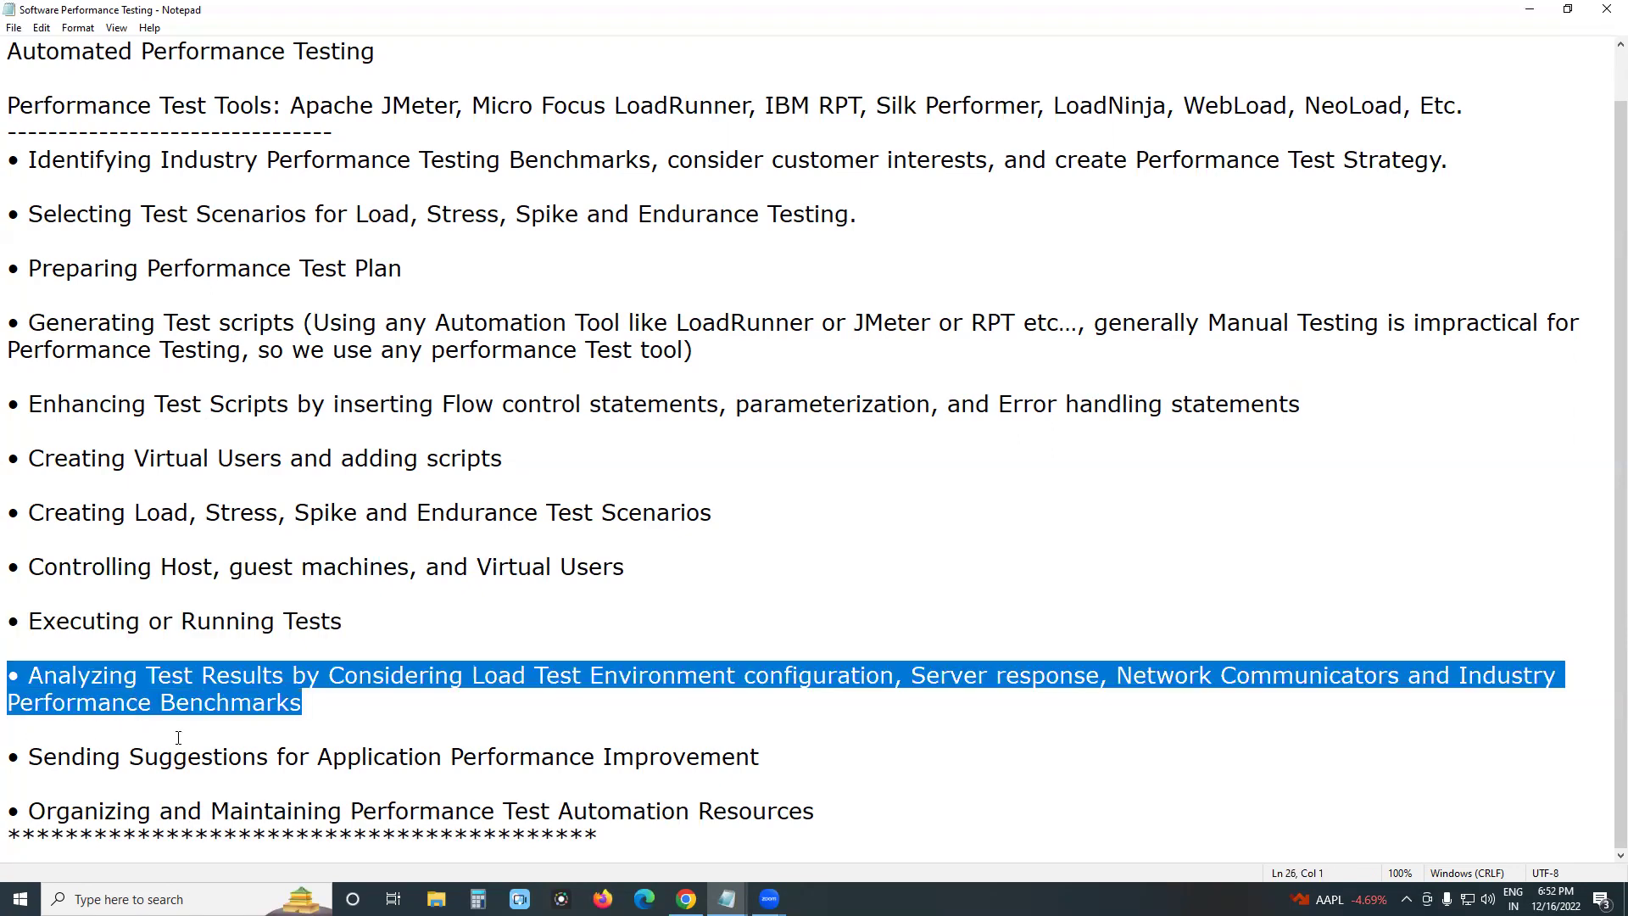
left_click(422, 728)
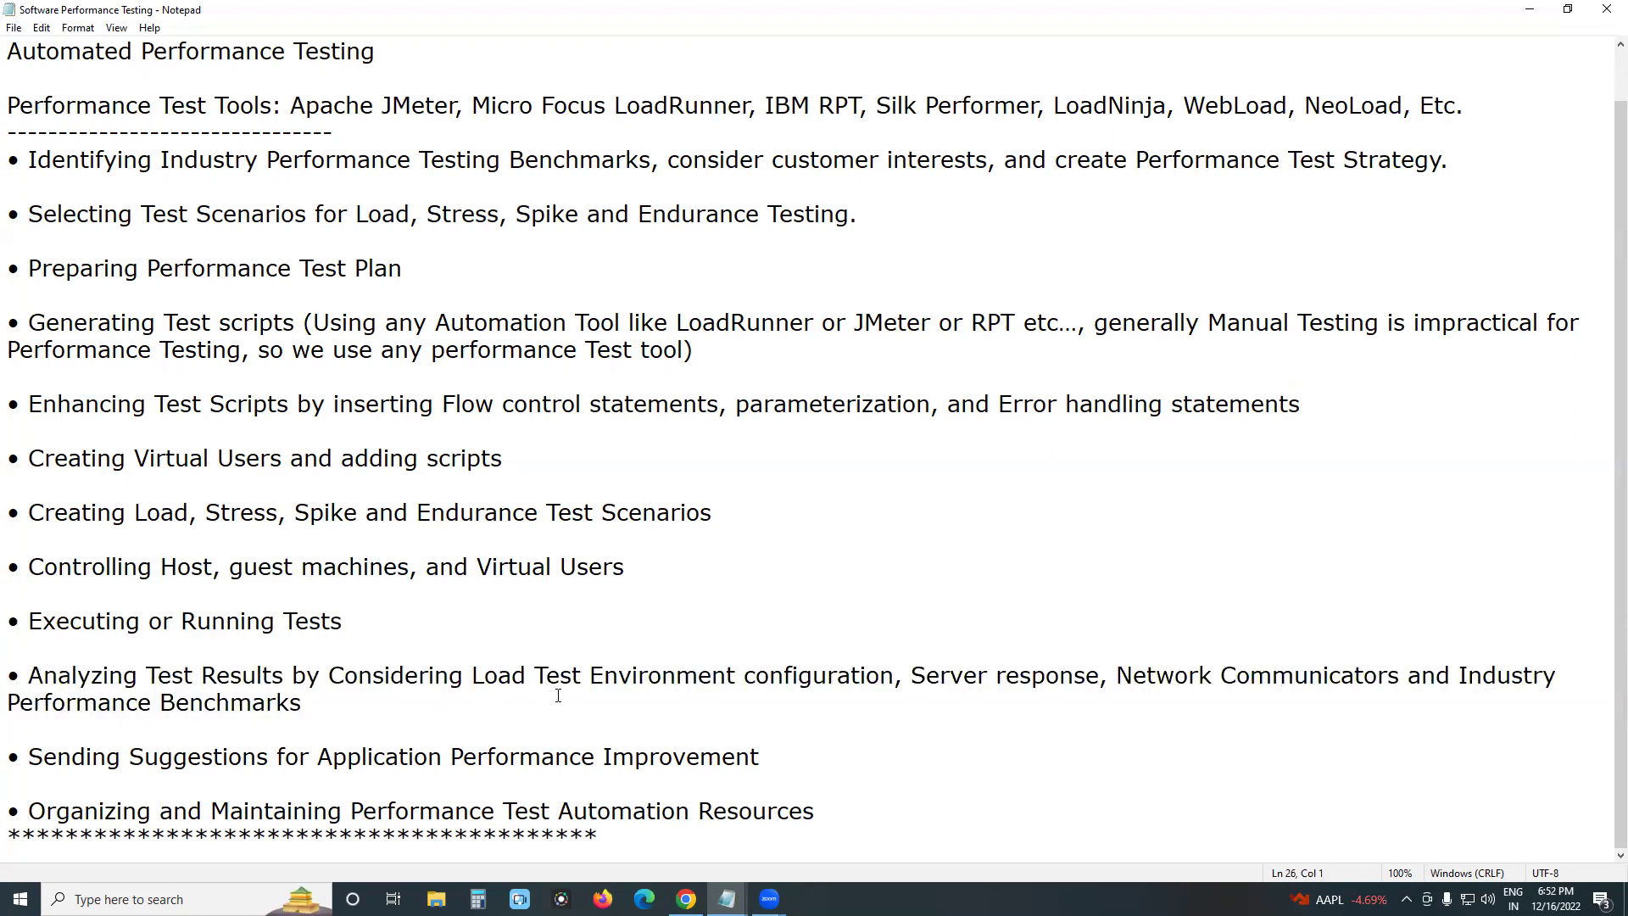
left_click_drag(474, 675, 886, 680)
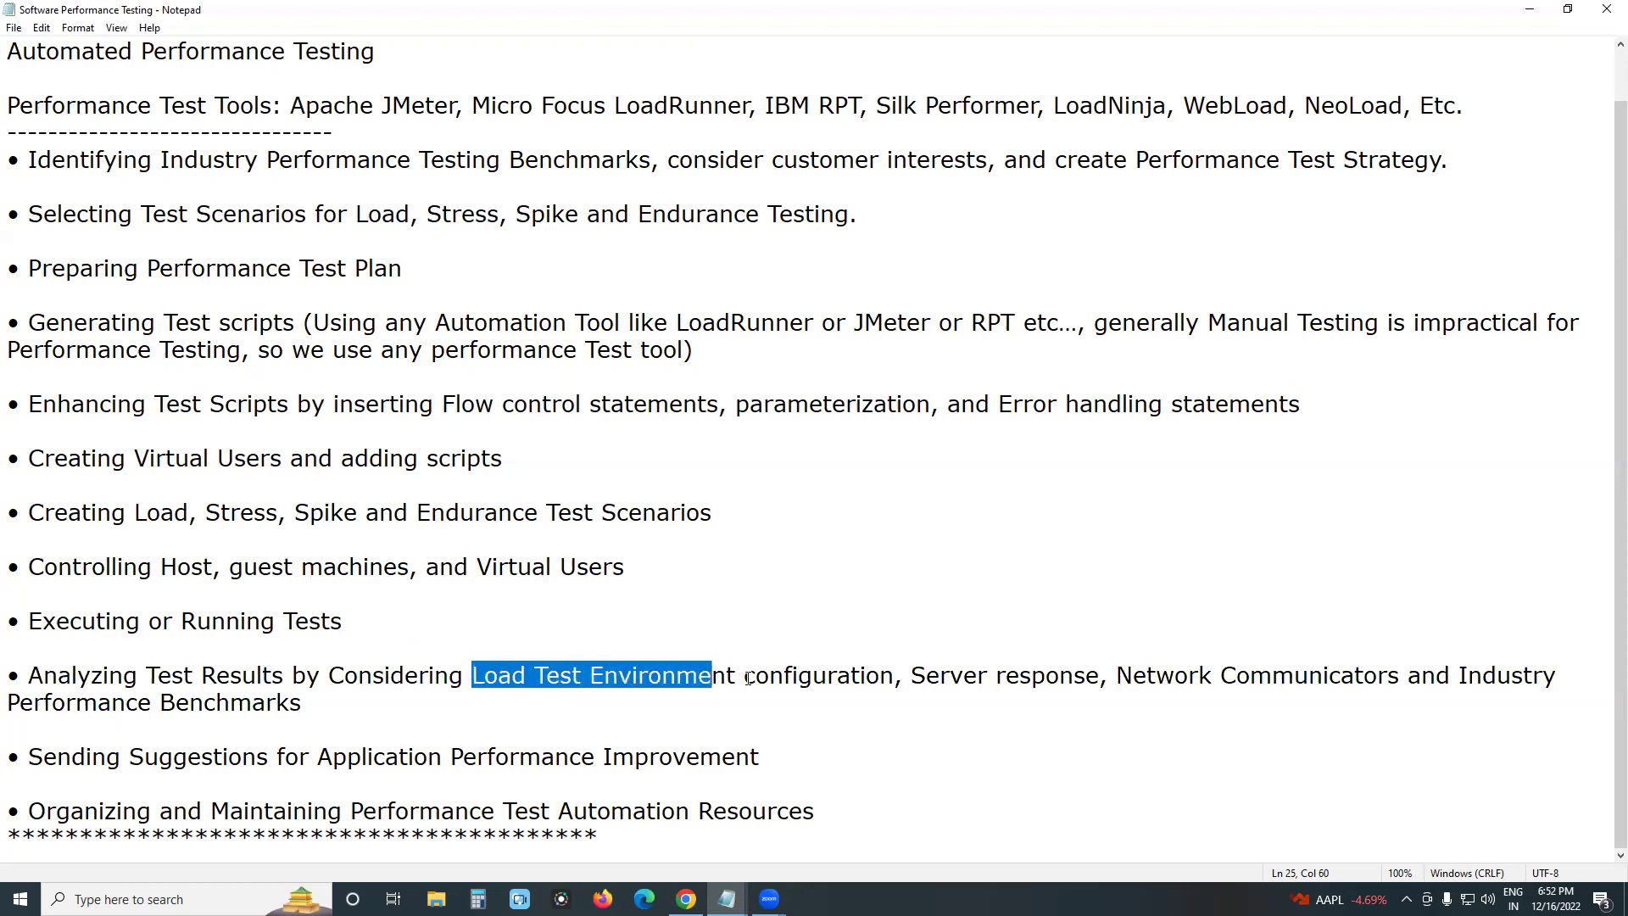
left_click(886, 681)
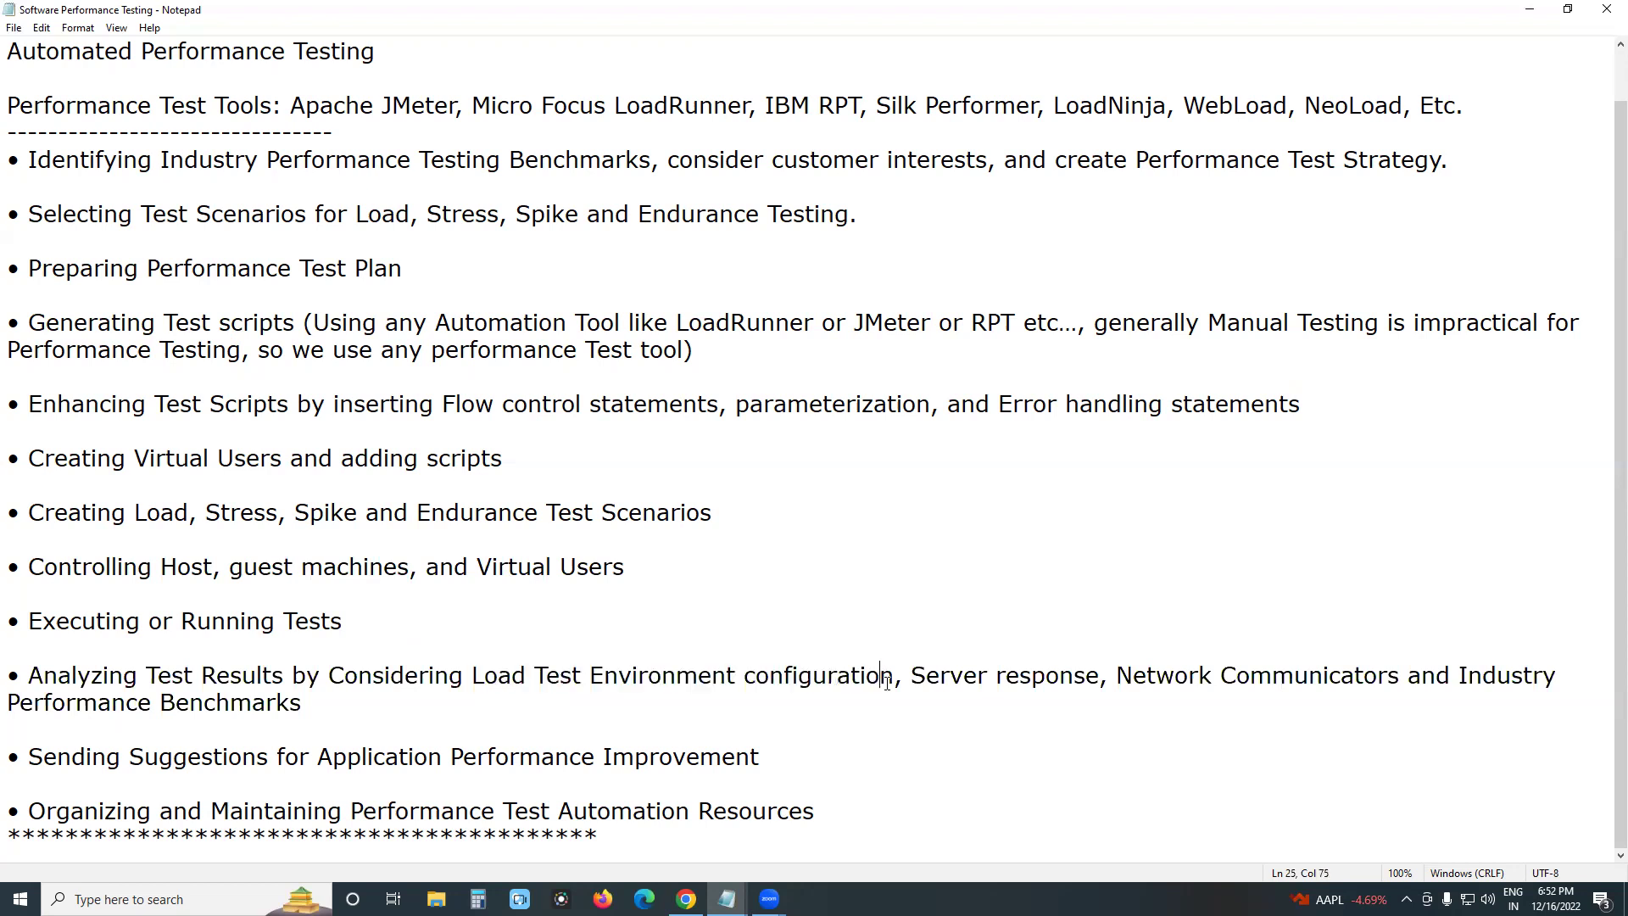
left_click(1115, 678)
mouse_move(906, 681)
left_mouse_down()
mouse_move(1102, 675)
mouse_move(1605, 718)
left_mouse_up()
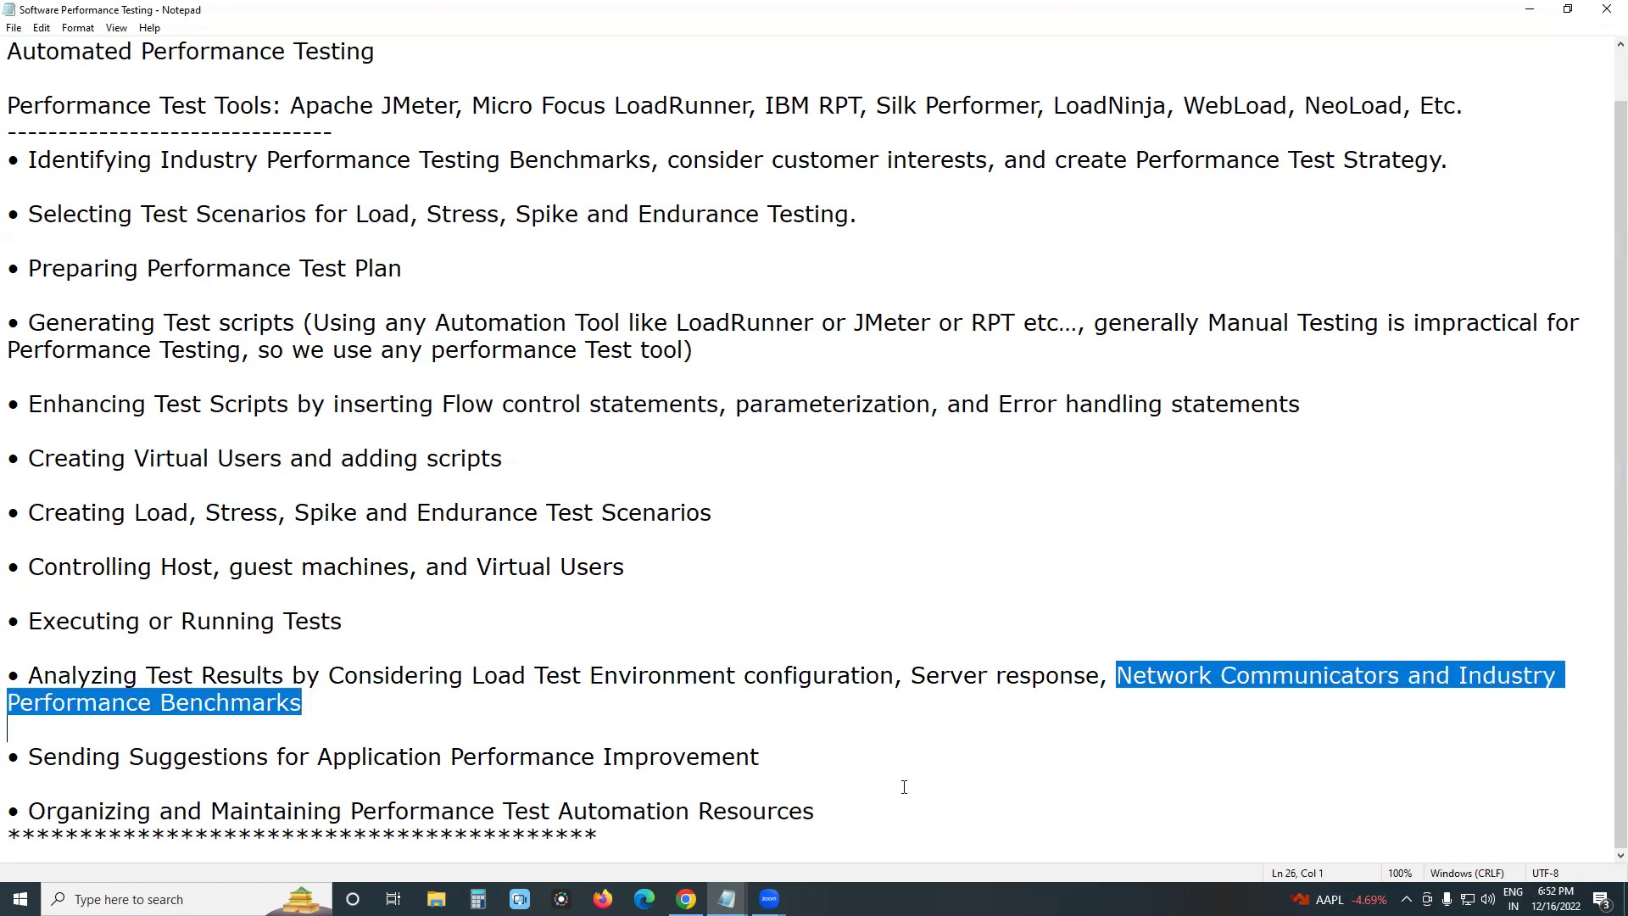
left_click(348, 811)
left_click_drag(10, 759, 8, 780)
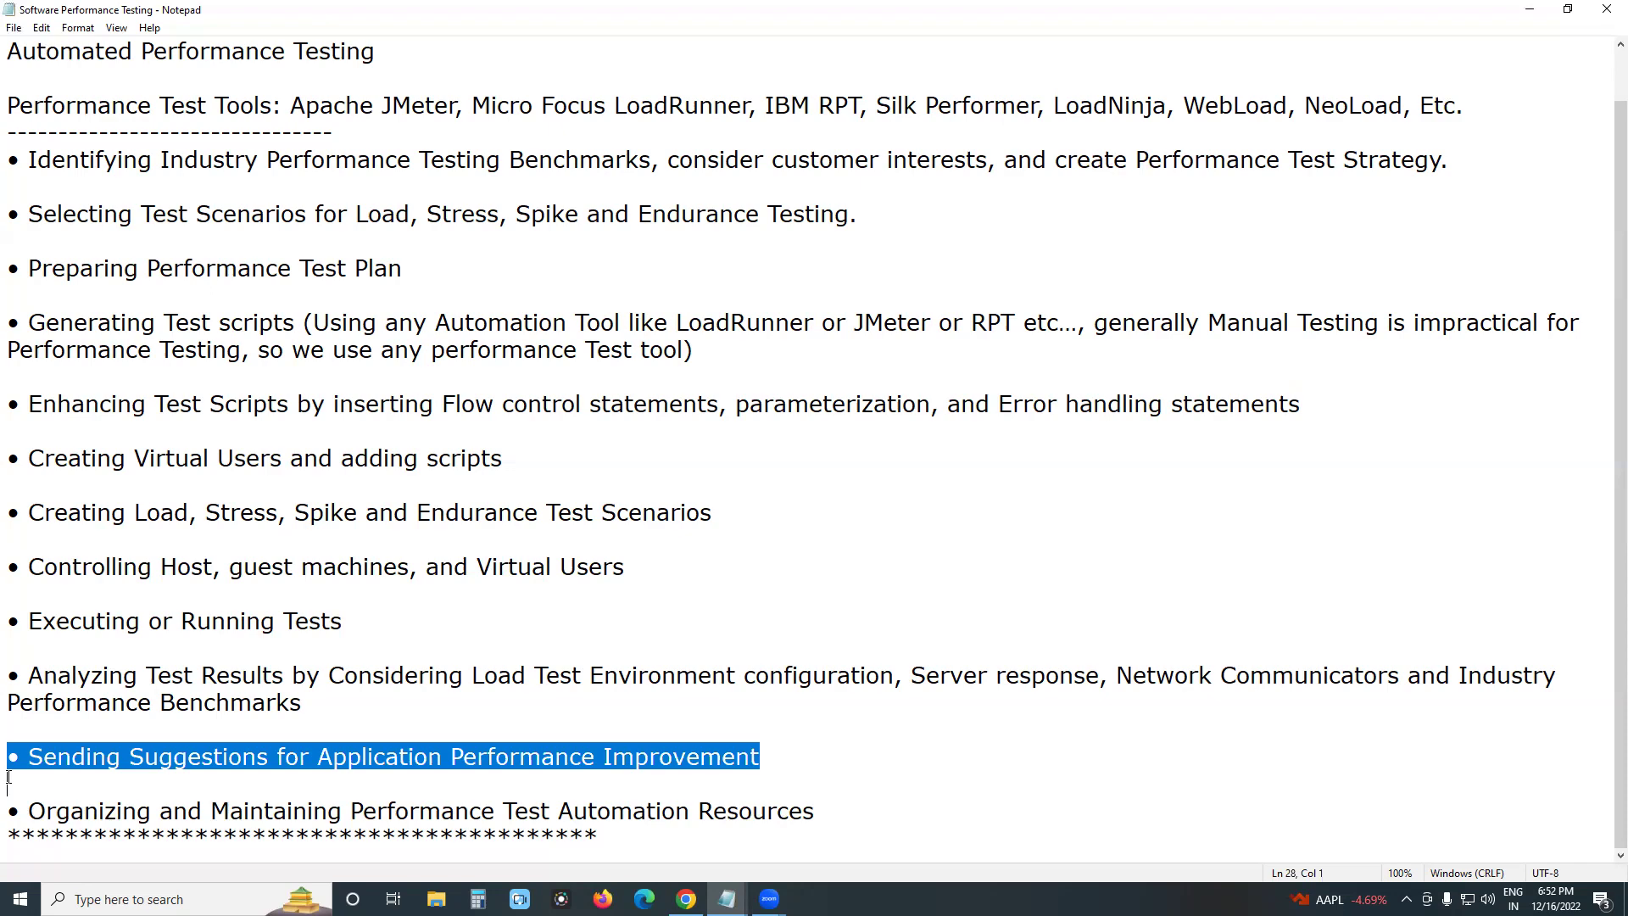
left_click(8, 780)
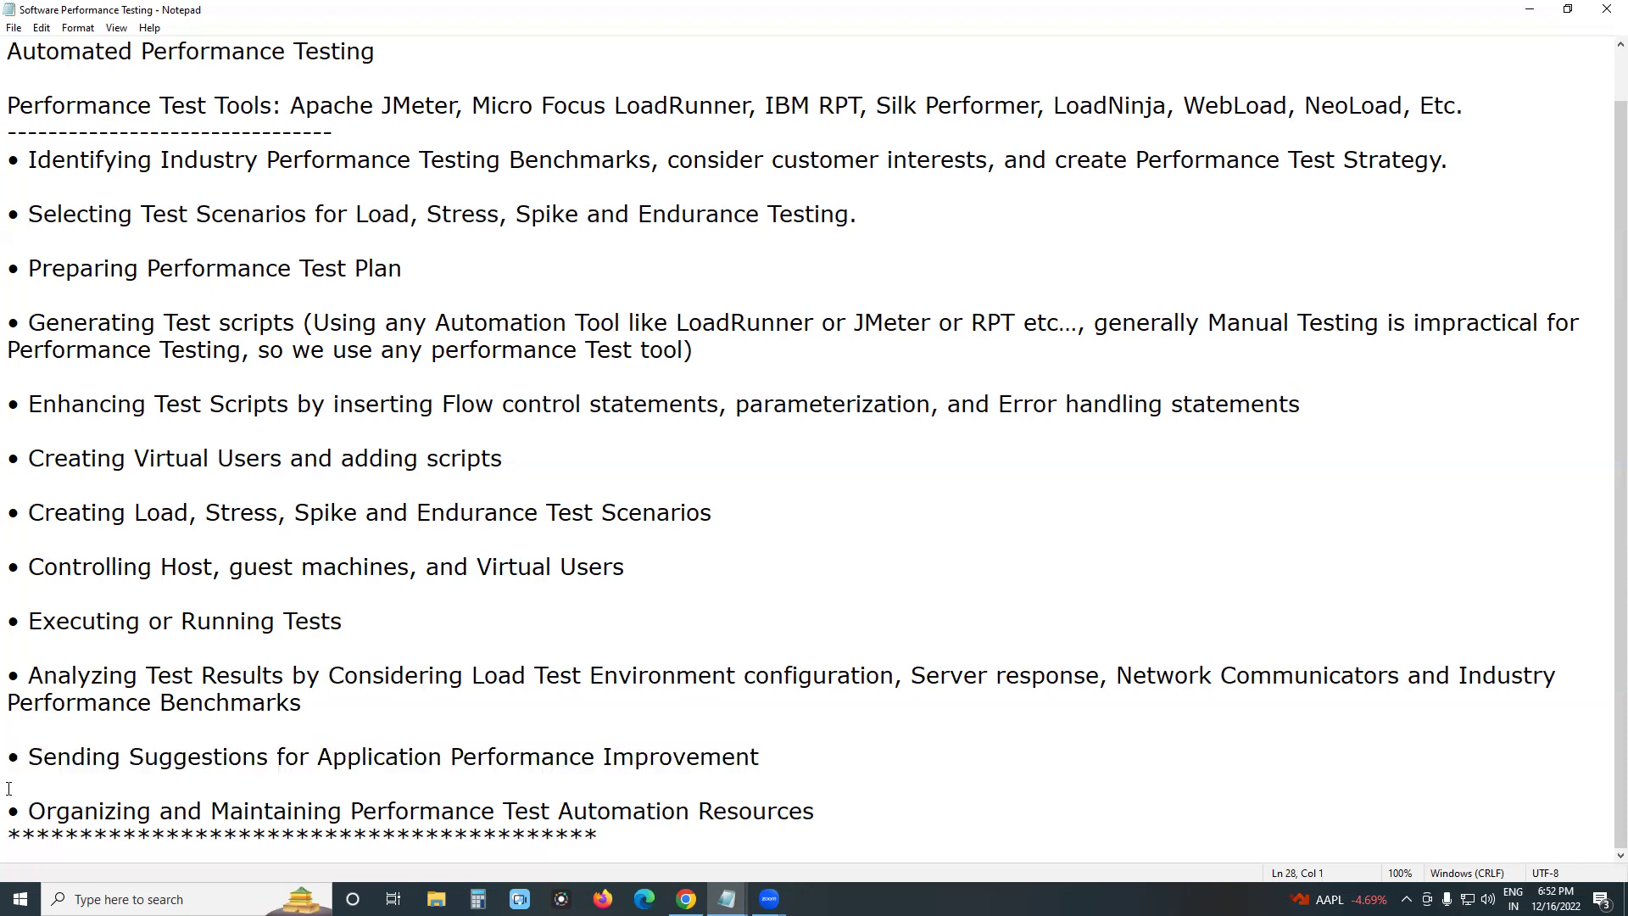
key("shift+Up")
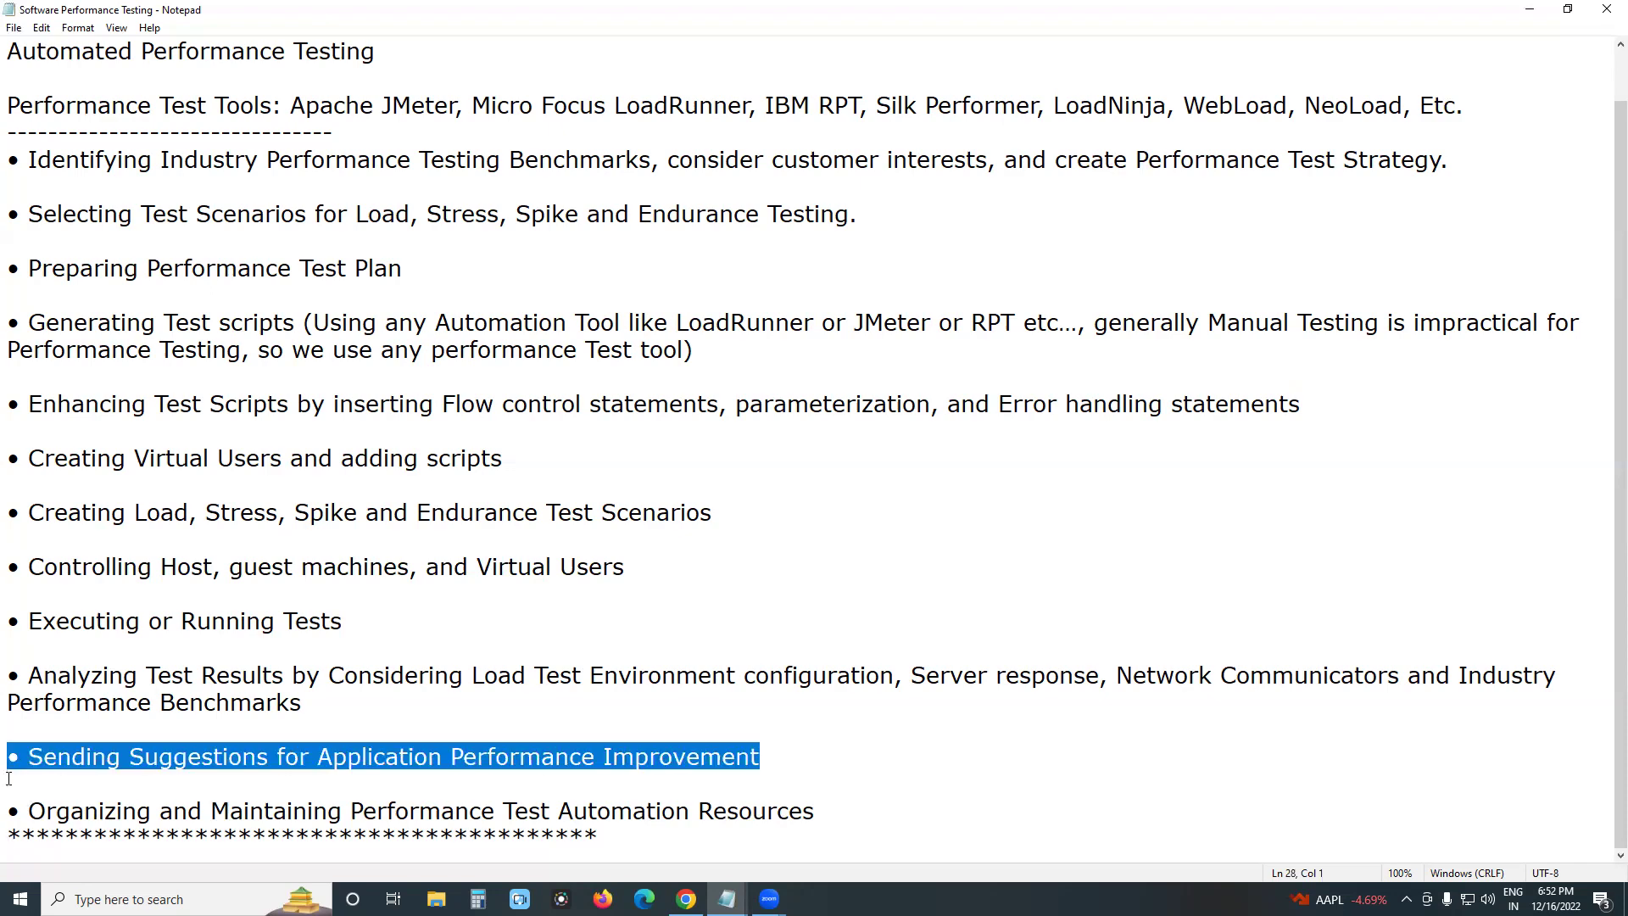
left_click(390, 758)
left_click_drag(10, 810, 9, 840)
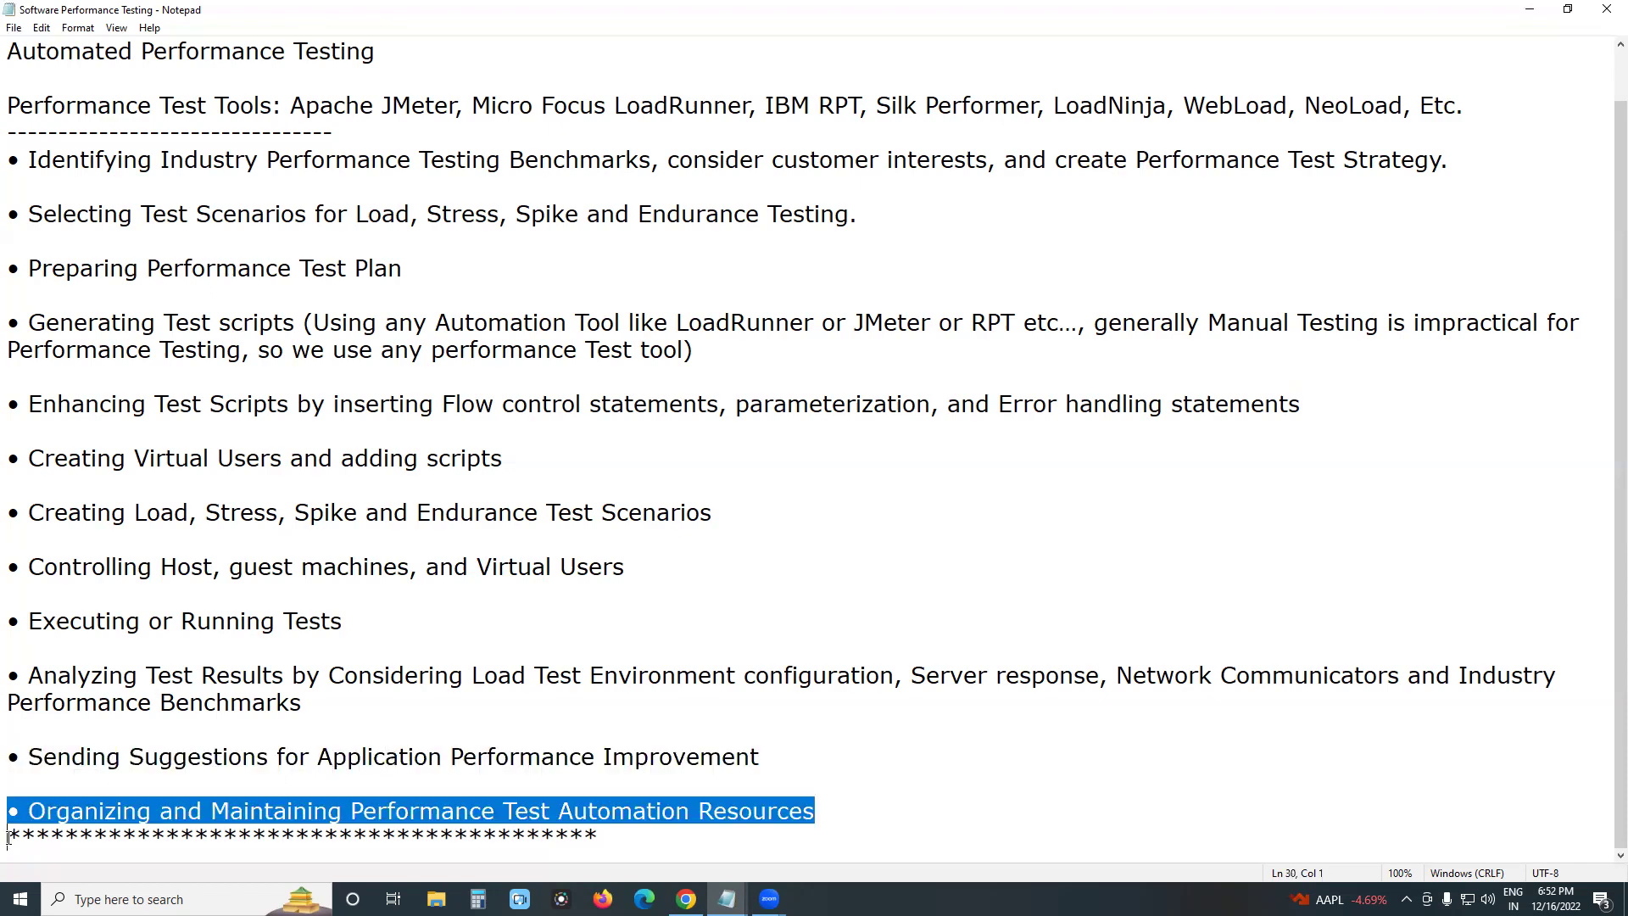